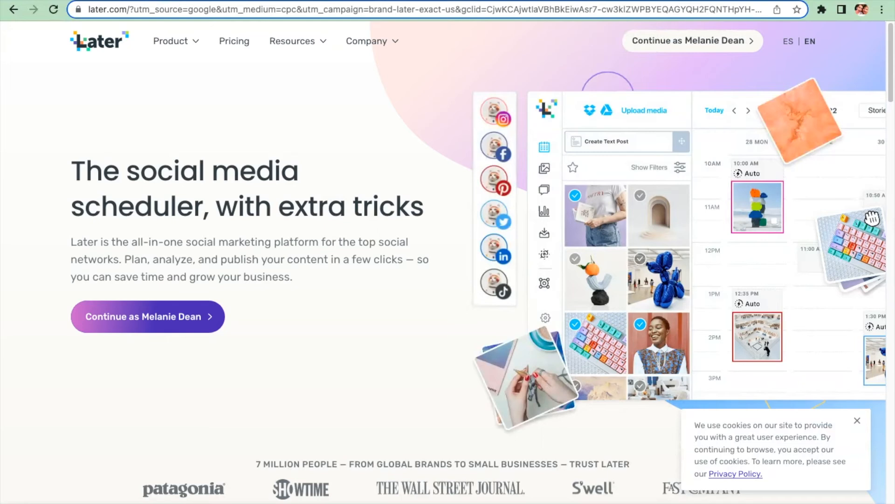
- Sign in to the scheduler and add the Saturday Evening Post mascot post from the #hprd hashtag search to the media library
click(203, 323)
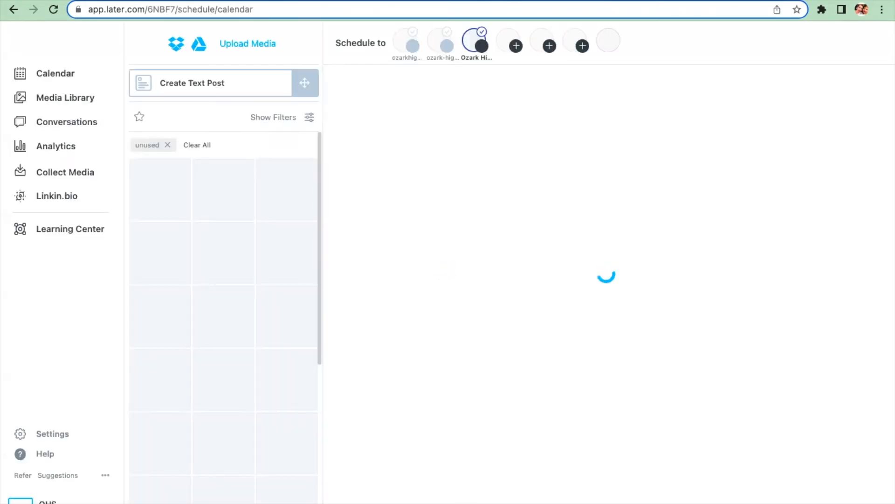
click(67, 171)
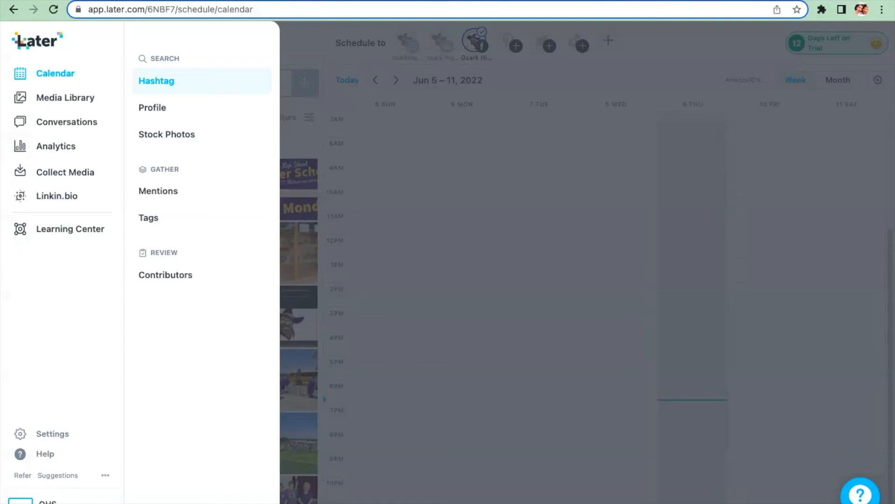
click(159, 81)
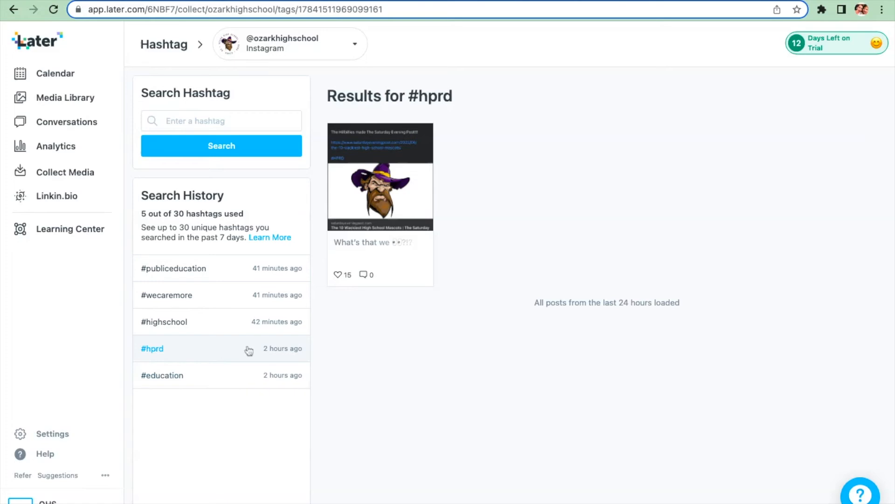
click(409, 177)
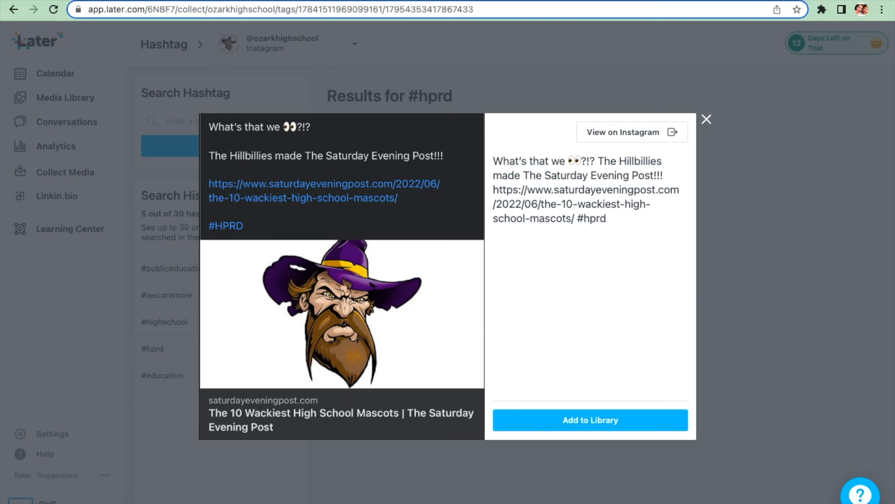
click(591, 420)
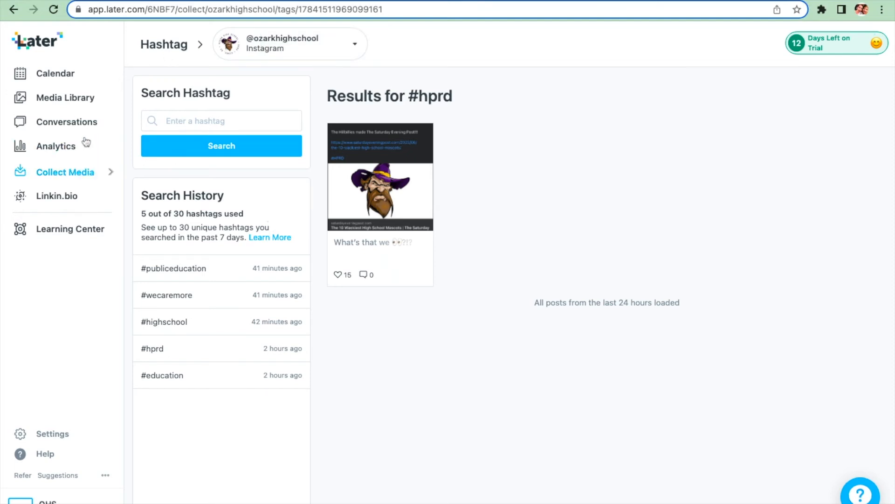
- Search Instagram profiles for ozarkhighschool to collect its media
click(99, 173)
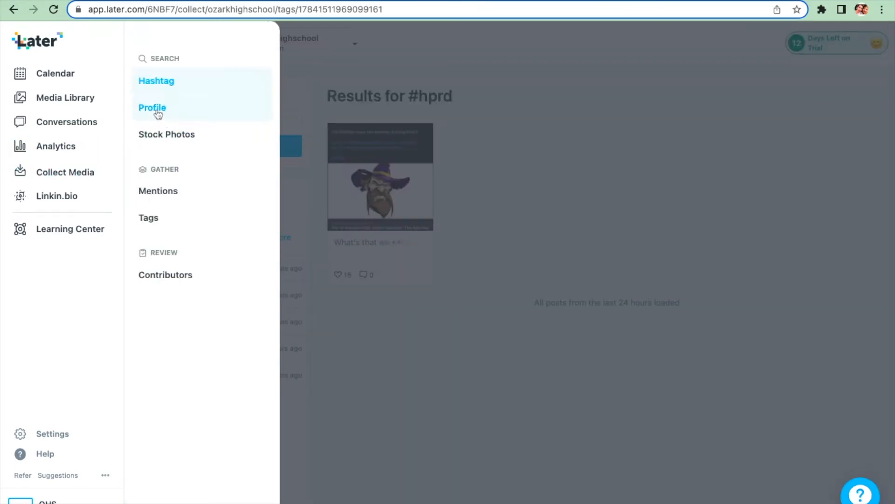
click(154, 110)
click(189, 119)
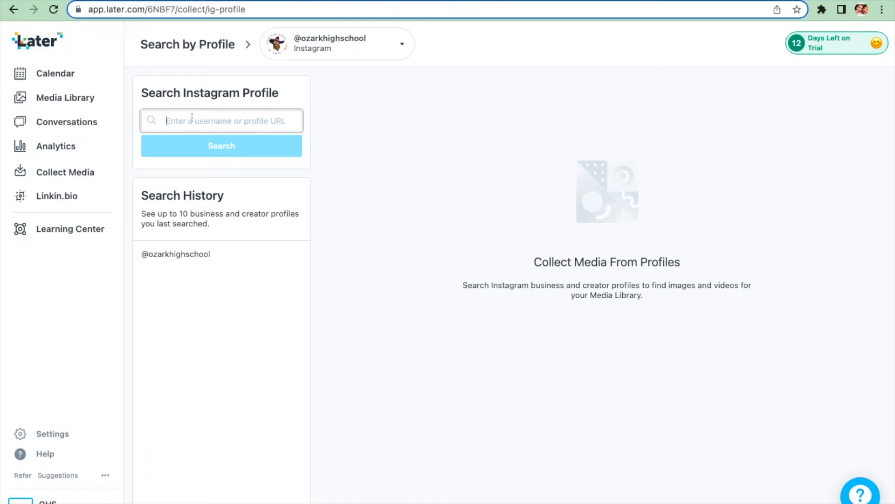
text(ozark)
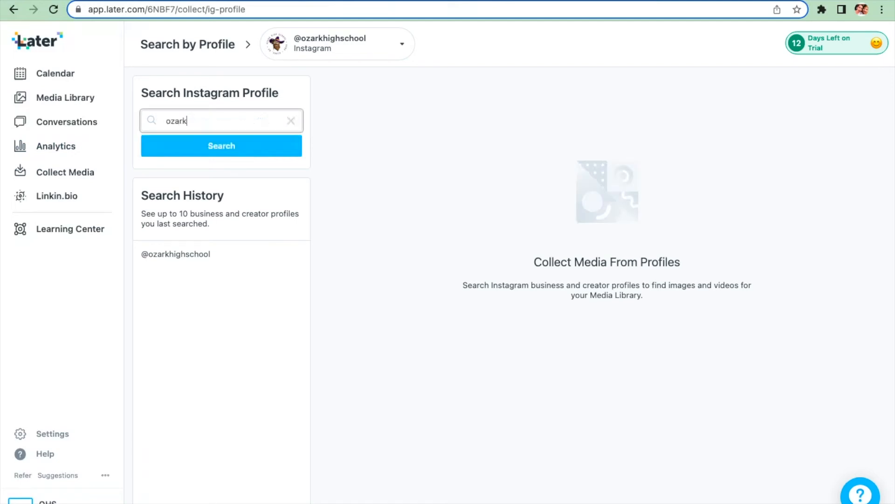
text(highschool)
key(Return)
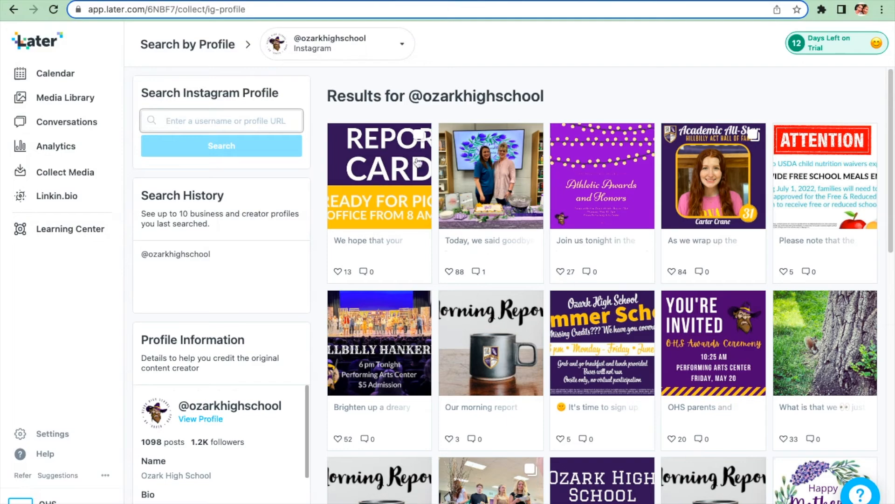
- Add the report cards post from the profile results to the media library and close the post
click(386, 187)
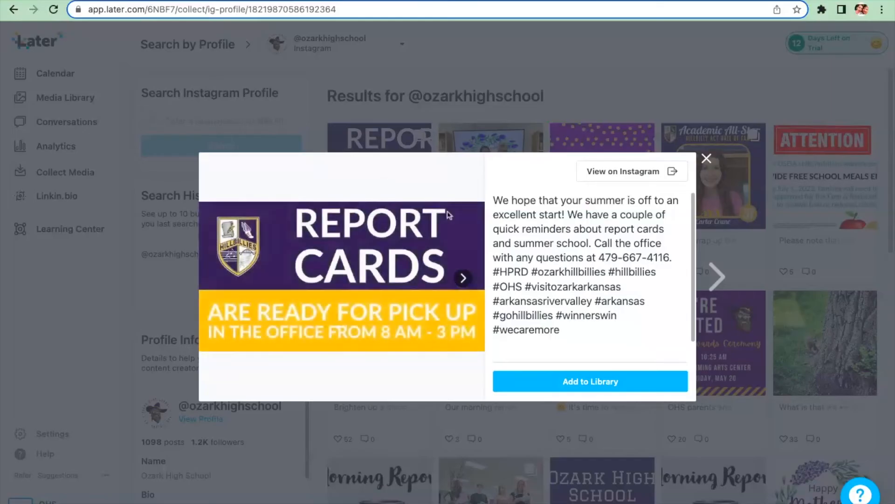
click(640, 381)
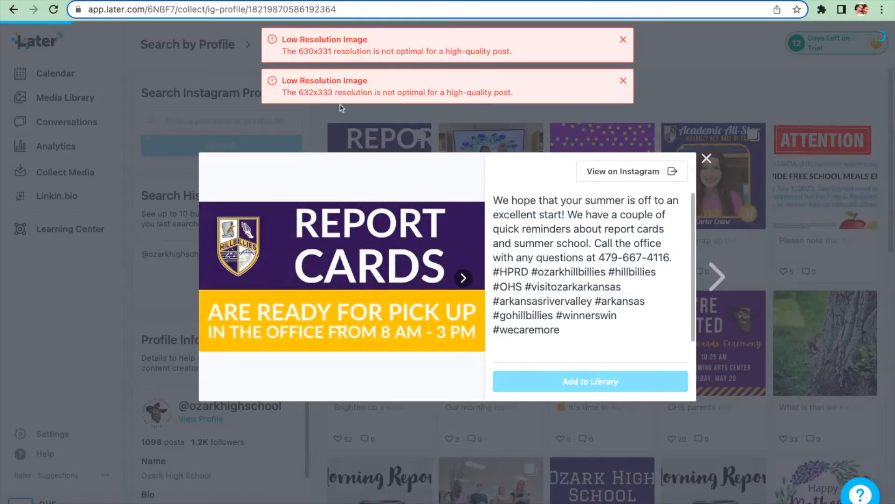
click(206, 126)
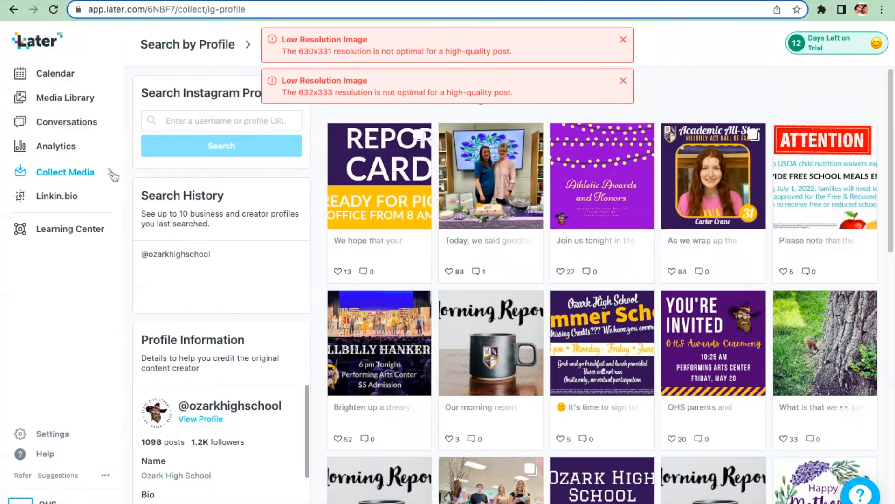
- Search the Unsplash stock photos for "teacher" and add a teacher photo from the results to the media library
click(89, 174)
click(188, 135)
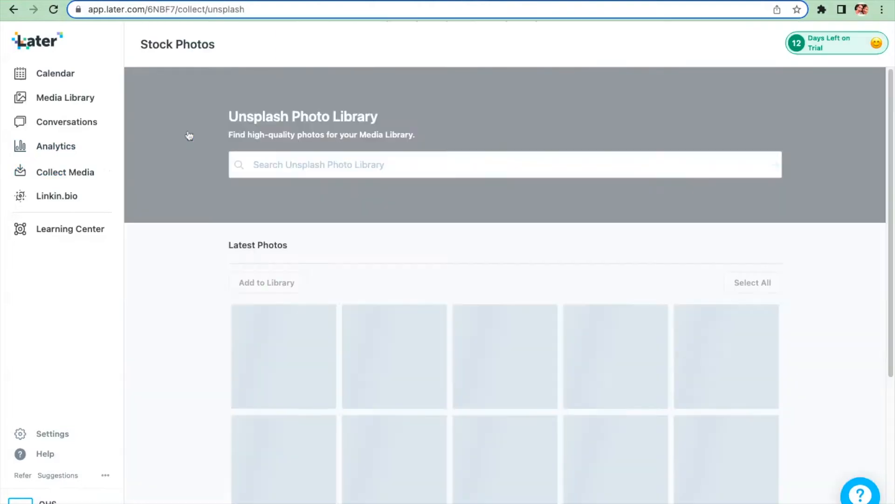
click(321, 161)
text(teacher)
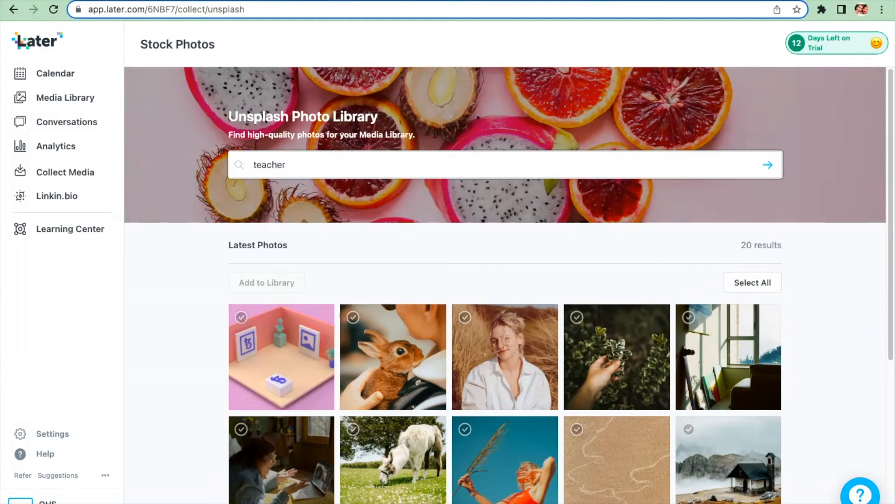
key(Return)
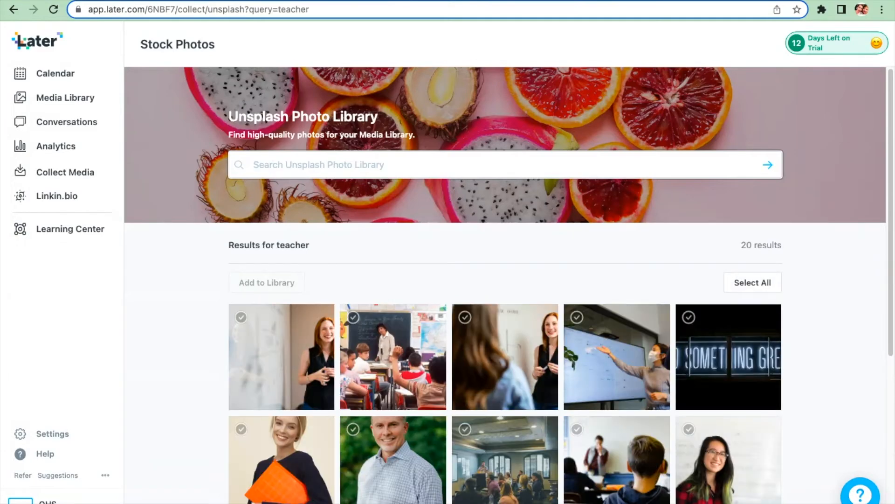
click(468, 329)
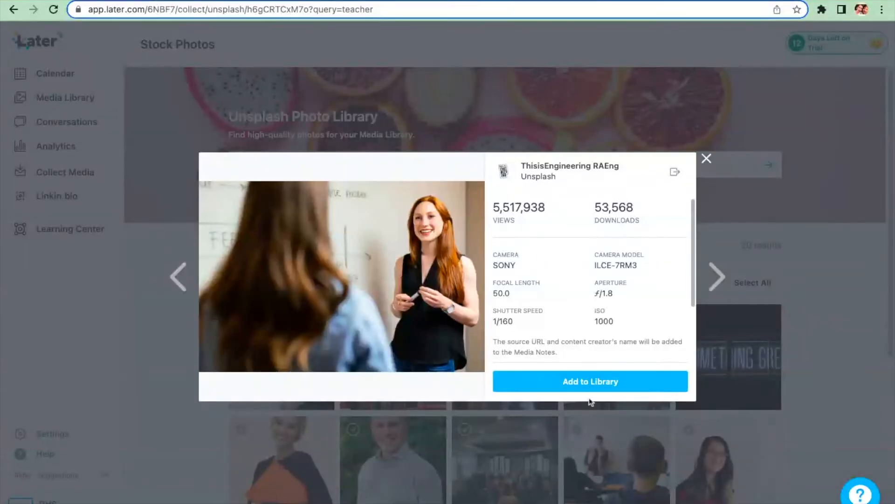
click(581, 379)
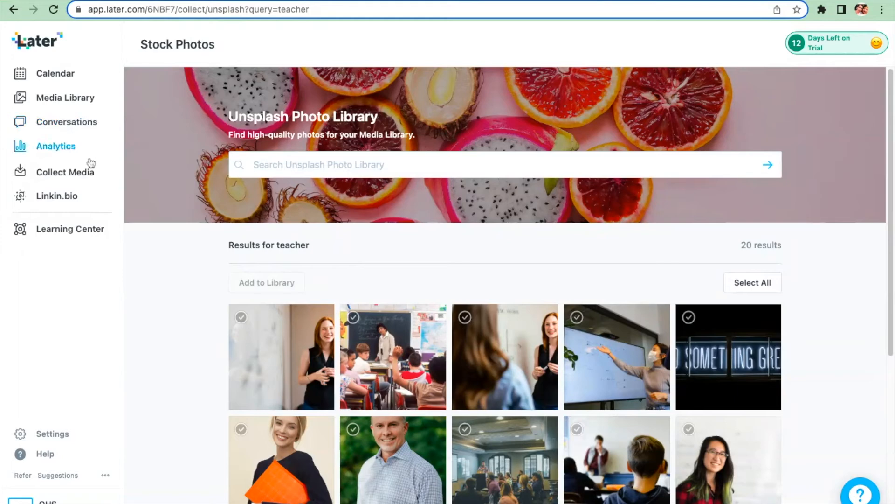
- Check the account's Instagram mentions, and add the ceramic artworks post from its tagged posts to the media library
click(95, 175)
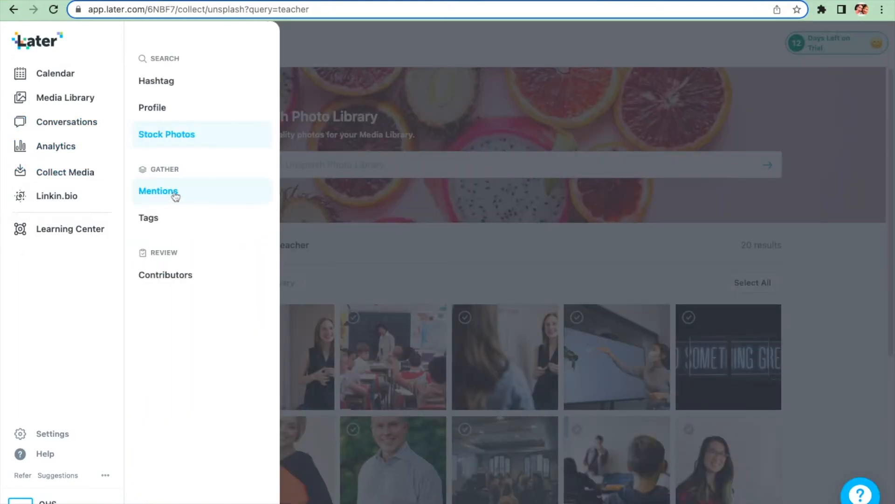
click(158, 192)
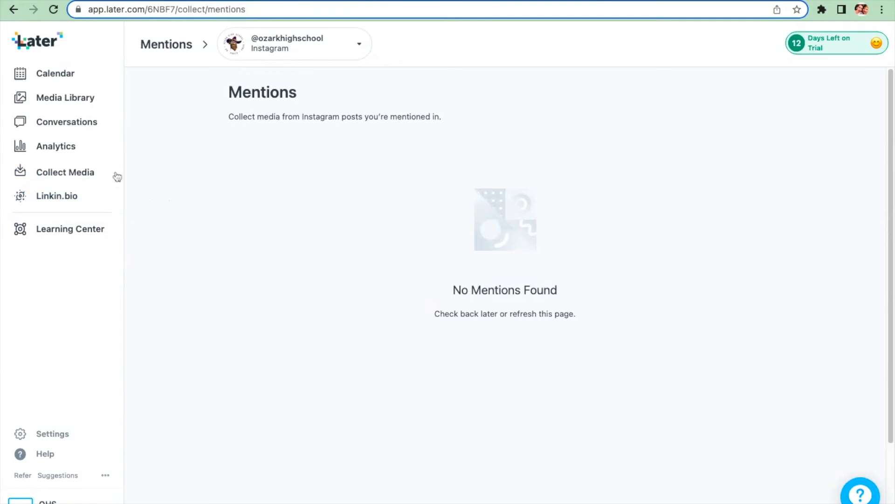
click(87, 172)
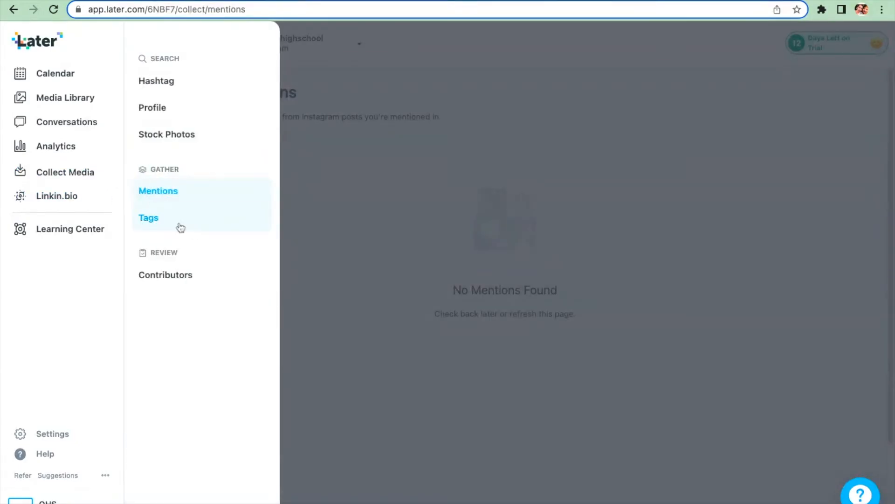
click(181, 227)
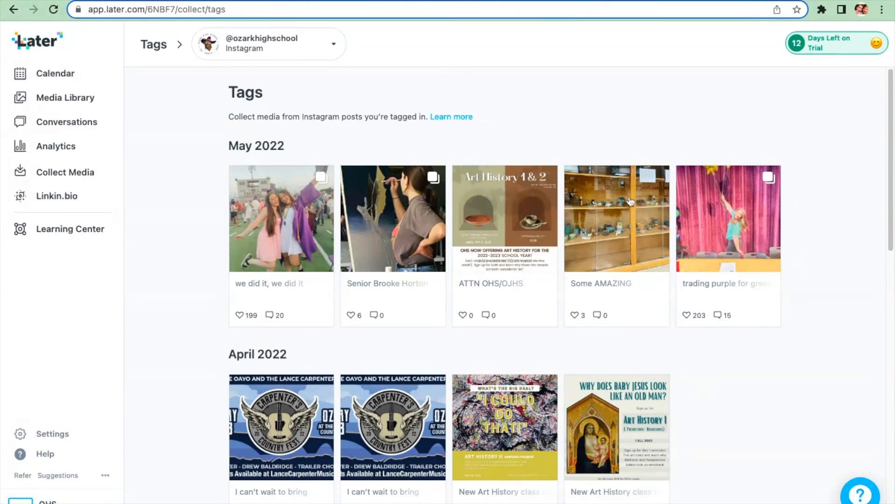
click(638, 213)
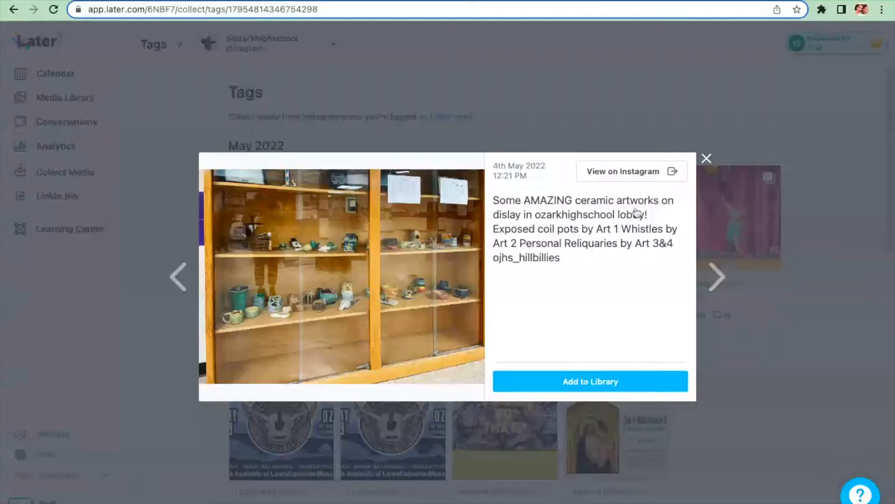
click(611, 389)
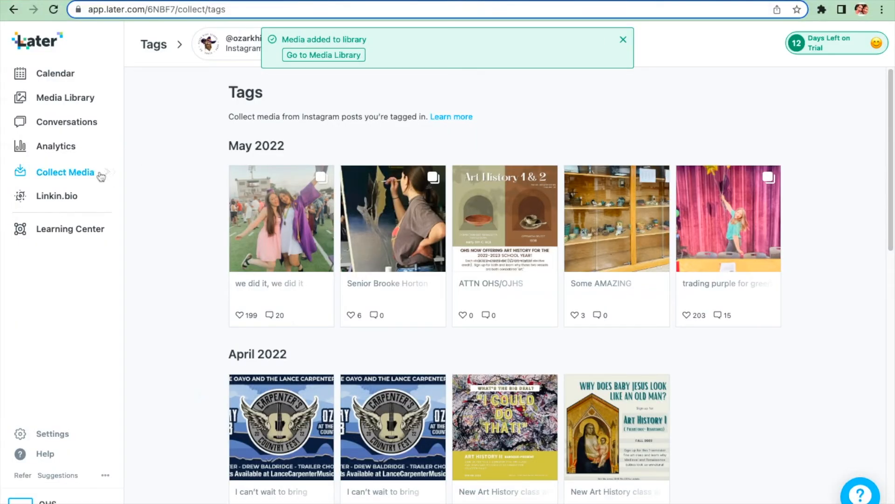
- Examine the contributors' media submission address and the list of invited contributors
click(100, 177)
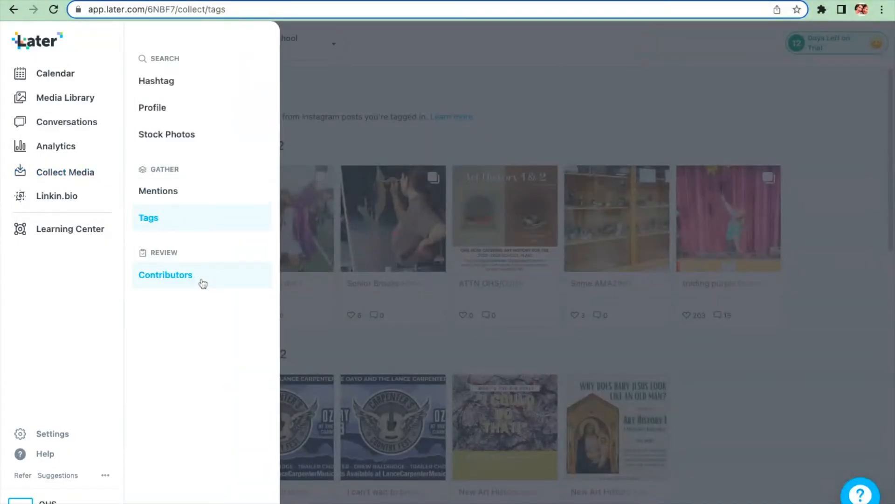
click(203, 284)
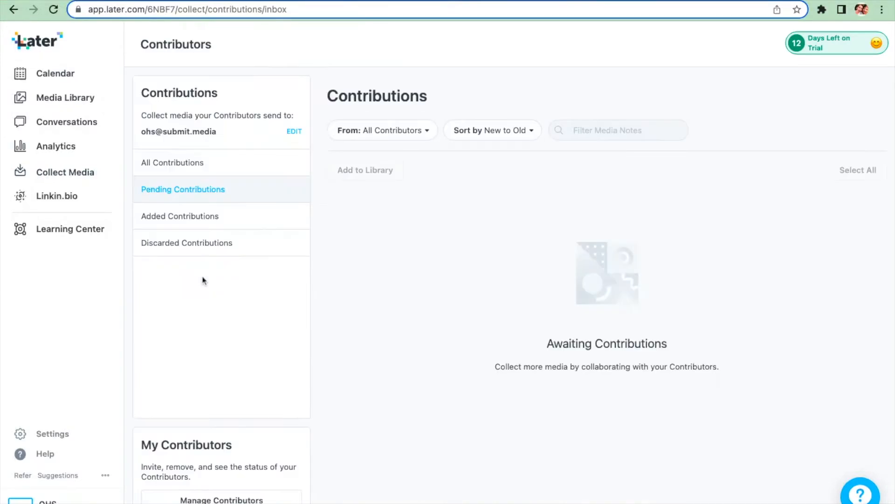
drag(206, 131, 155, 132)
click(229, 131)
double_click(222, 133)
click(222, 133)
triple_click(223, 133)
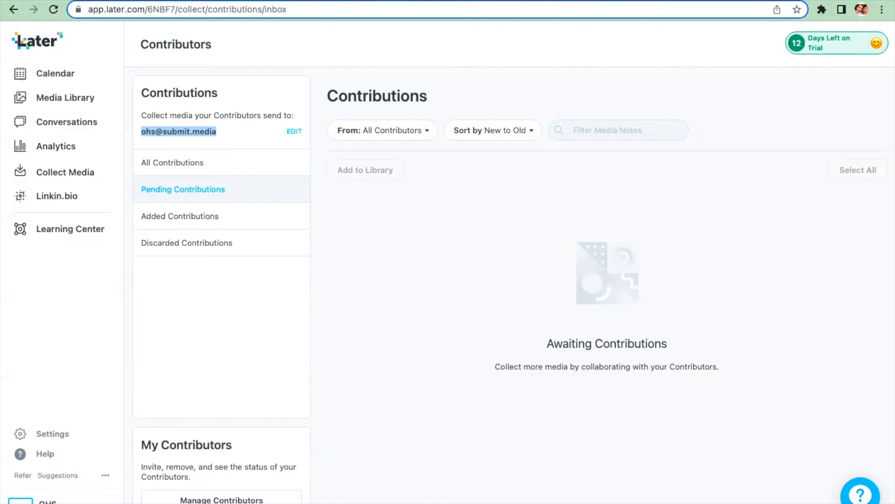
click(222, 497)
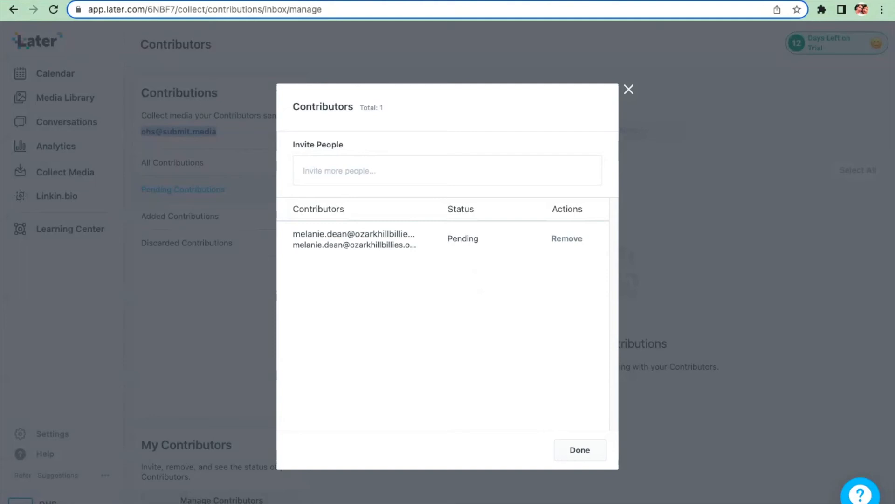
click(579, 449)
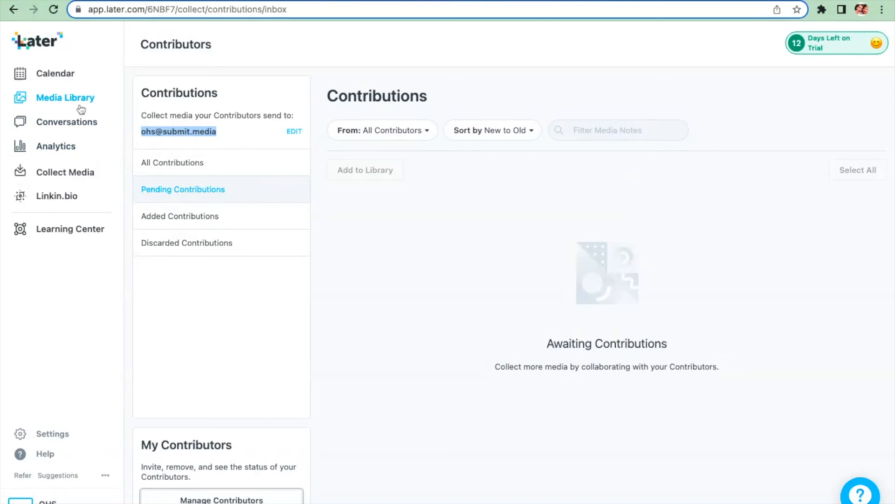
- Add a new "summer school" label to the Summer School image in the media library
click(66, 97)
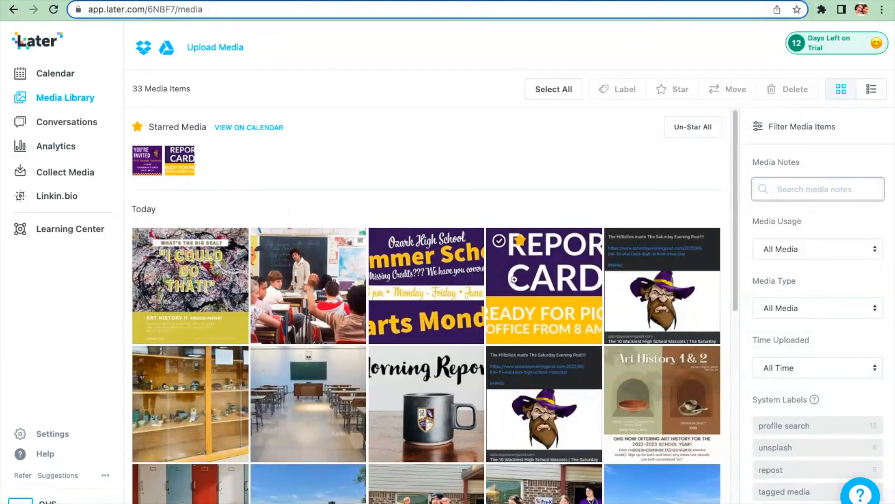
click(426, 273)
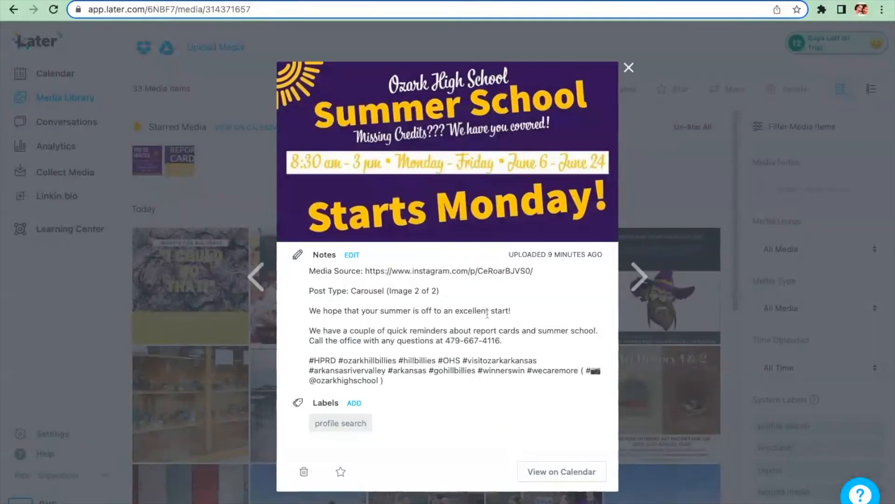
click(353, 403)
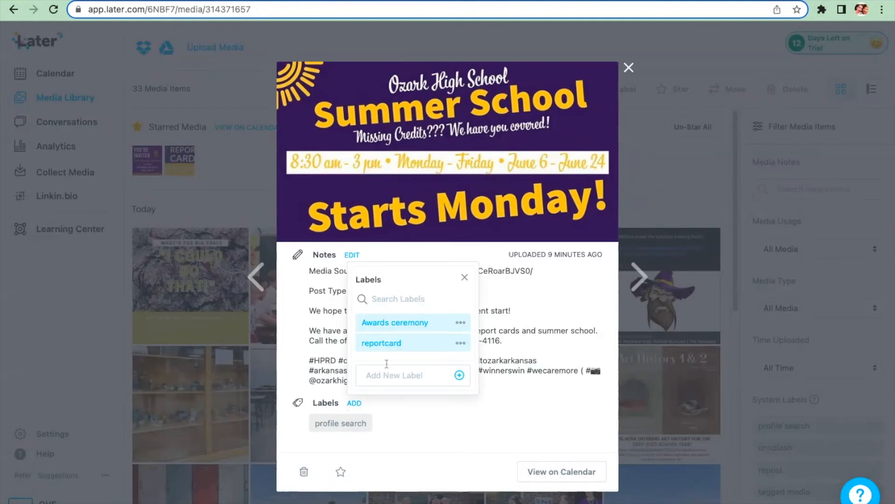
click(396, 381)
text(summer school)
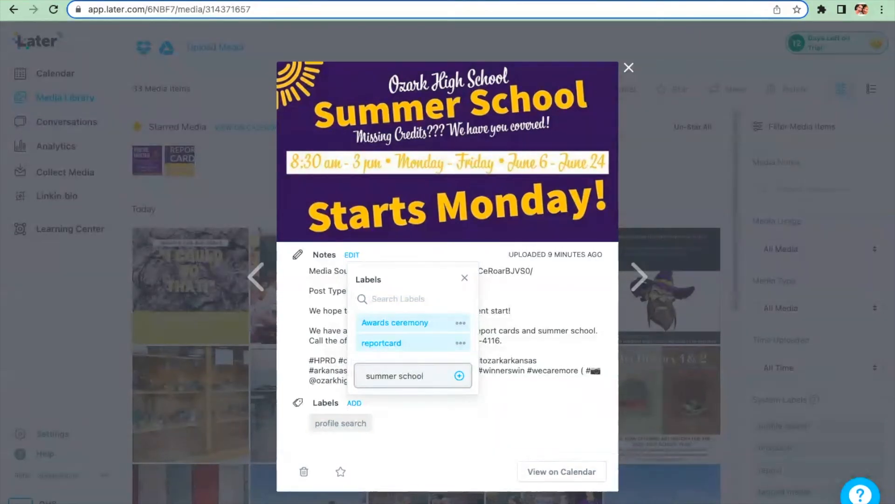
key(Return)
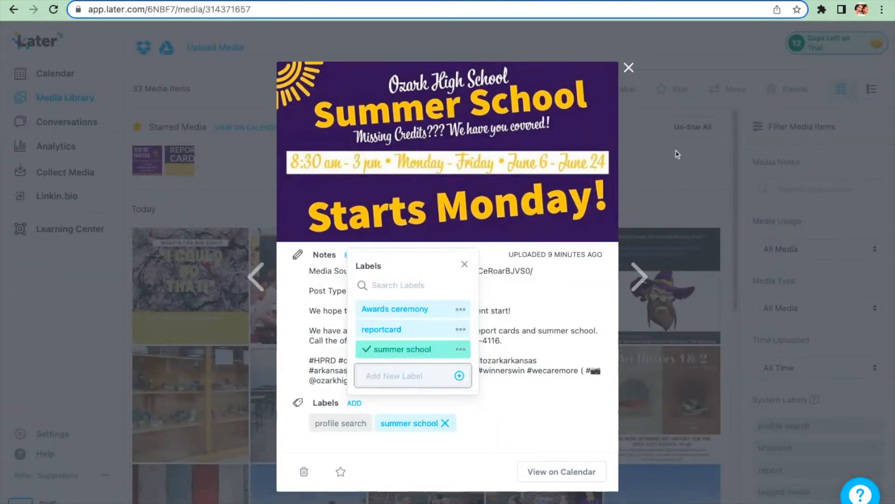
click(629, 69)
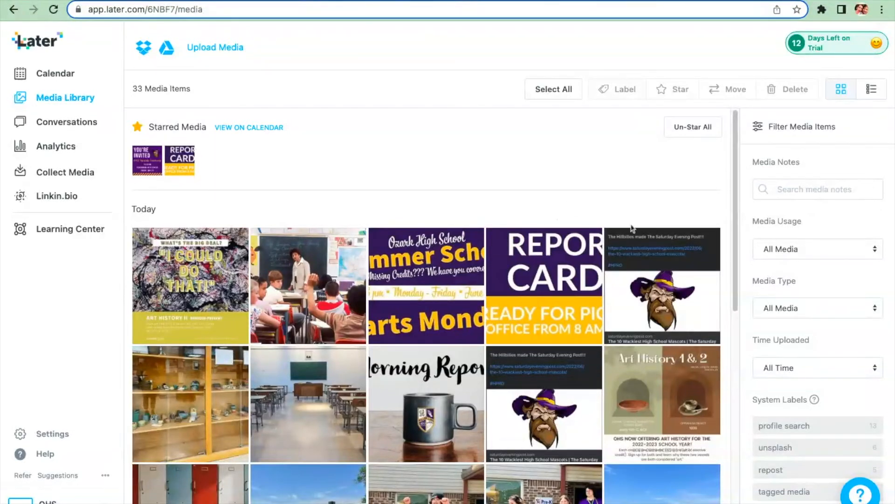
- Switch to the Personal Social Media access group and view its media library
mouse_move(622, 229)
click(46, 501)
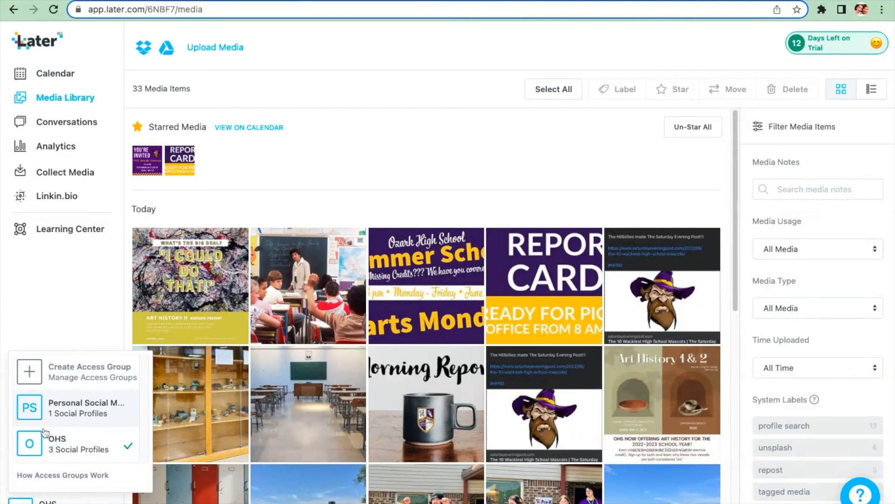
click(107, 414)
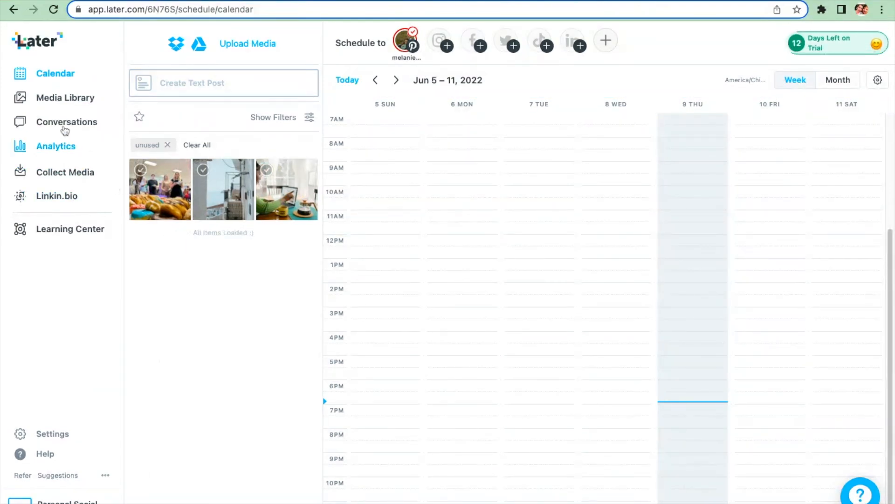
click(67, 98)
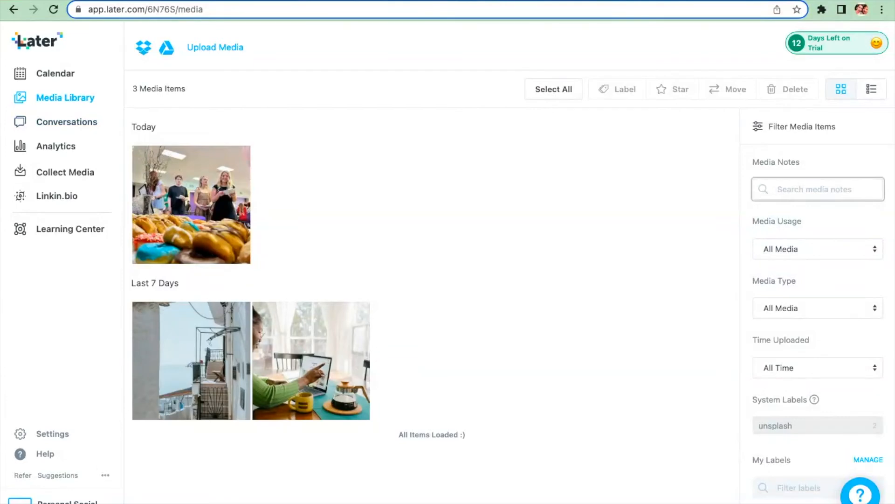
- Return to the OHS media library and move the photo of the cheering graduate in a purple gown to the Personal Social Media access group
click(60, 500)
click(73, 449)
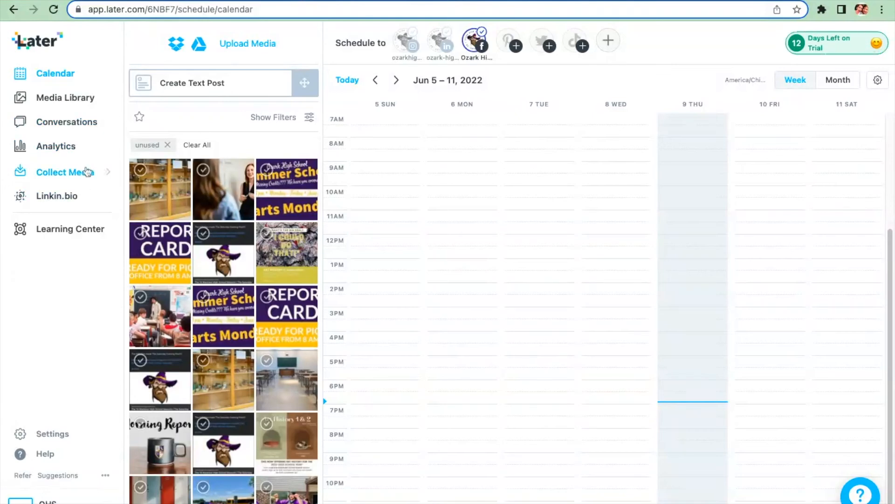
click(76, 97)
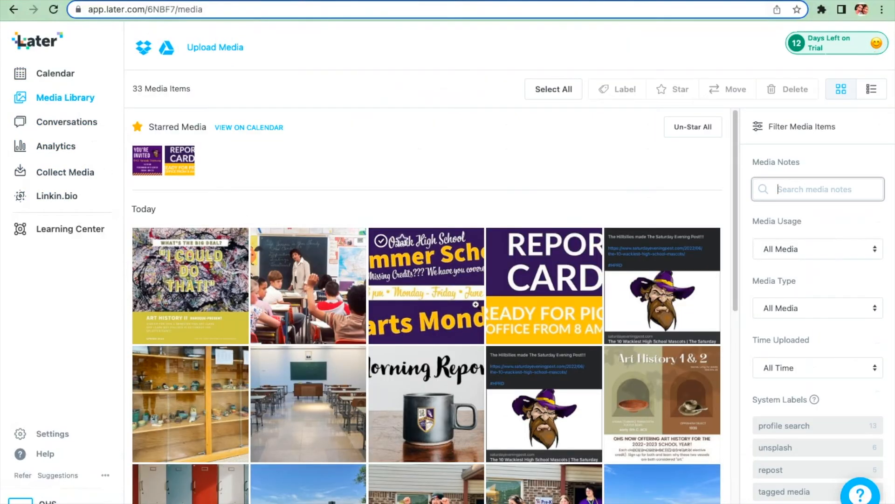
scroll(520, 358, down, 3)
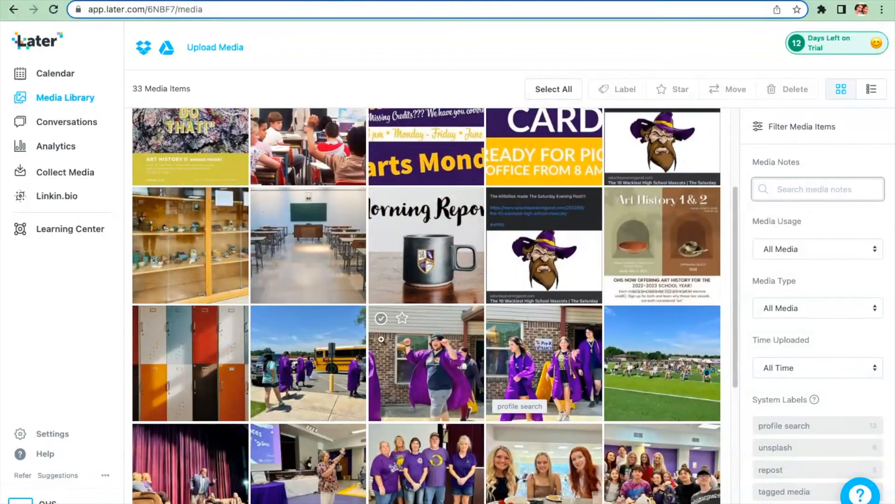
click(382, 320)
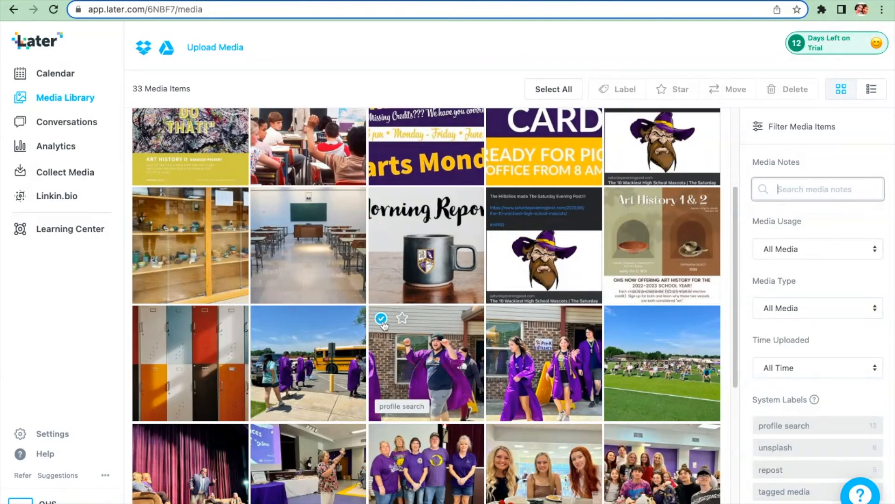
click(383, 321)
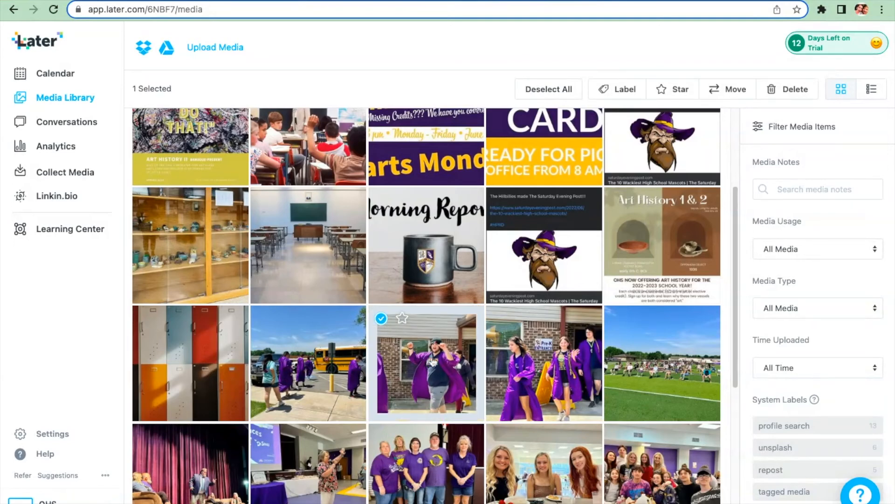
click(716, 93)
click(359, 306)
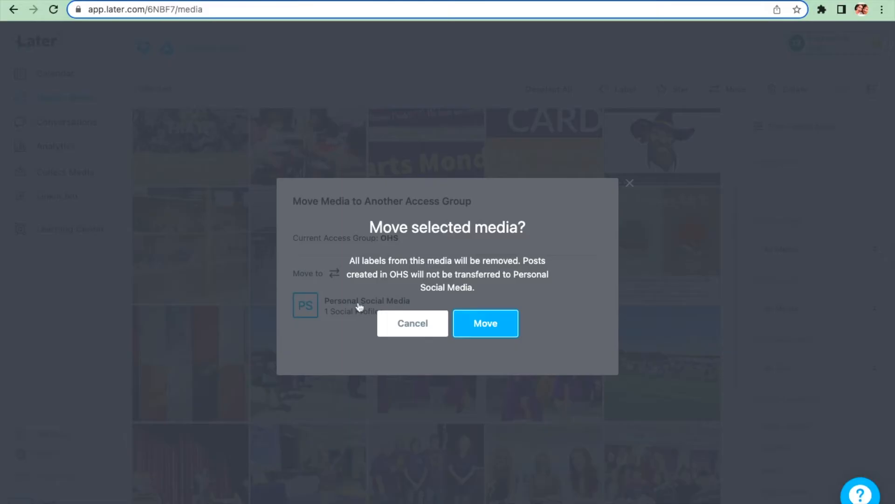
click(486, 323)
- Check for the moved graduate photo in the Personal Social Media access group's media library
click(41, 500)
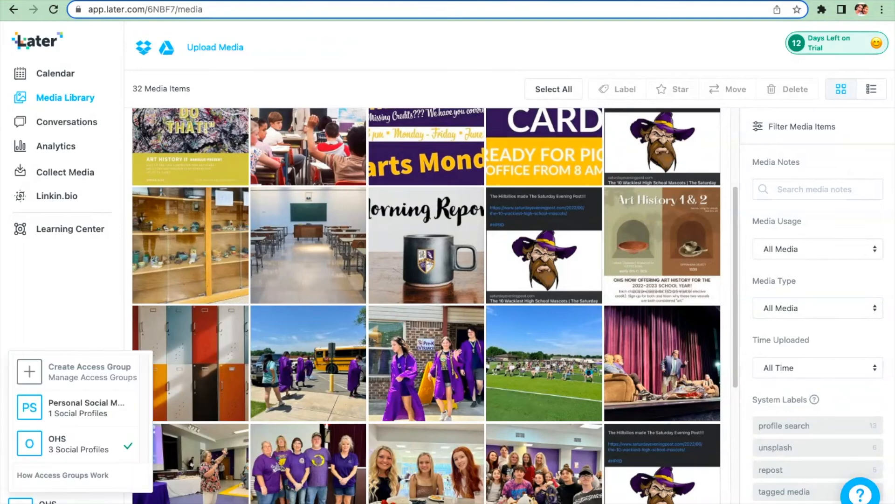
click(84, 407)
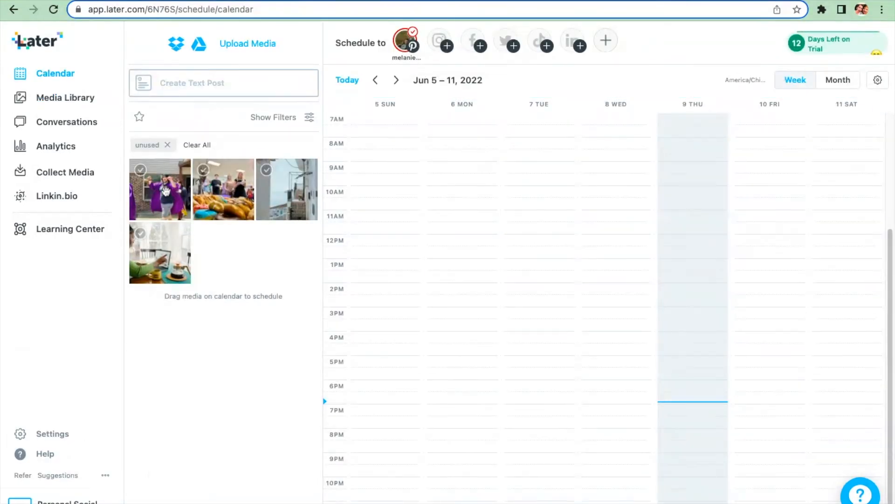
click(68, 98)
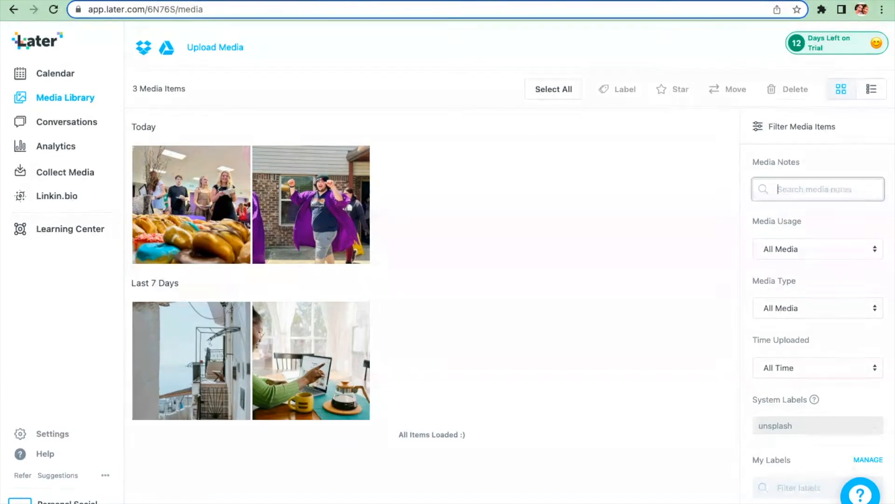
- Switch back to the OHS access group and open its scheduling calendar
click(99, 502)
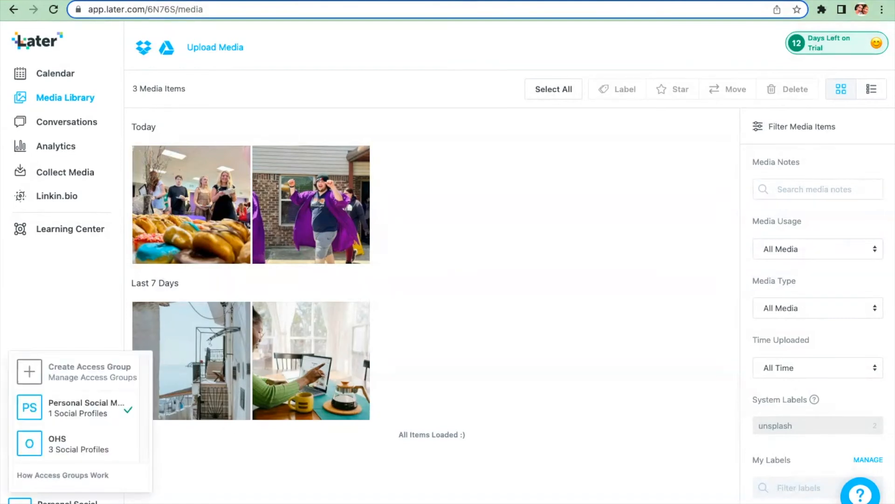
click(106, 448)
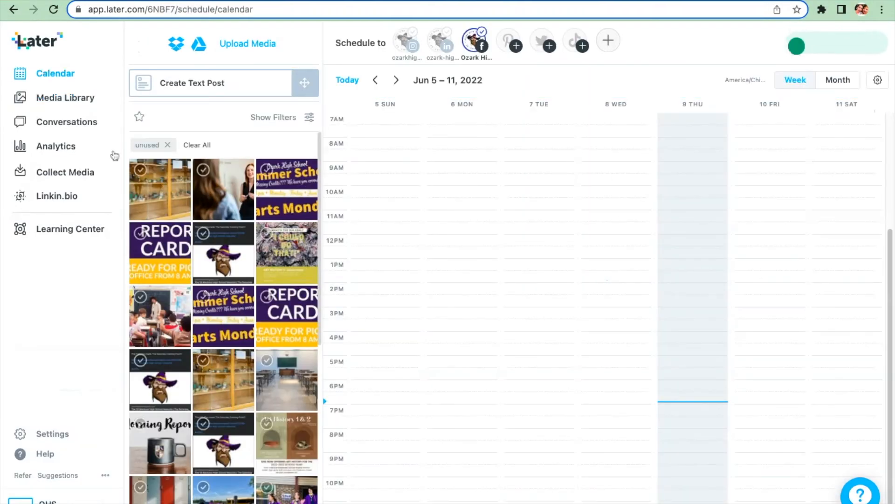
click(61, 99)
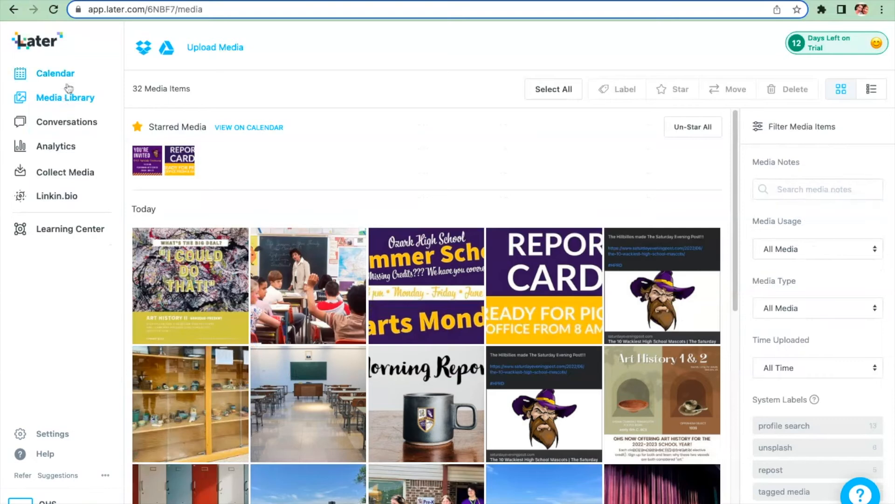
click(55, 73)
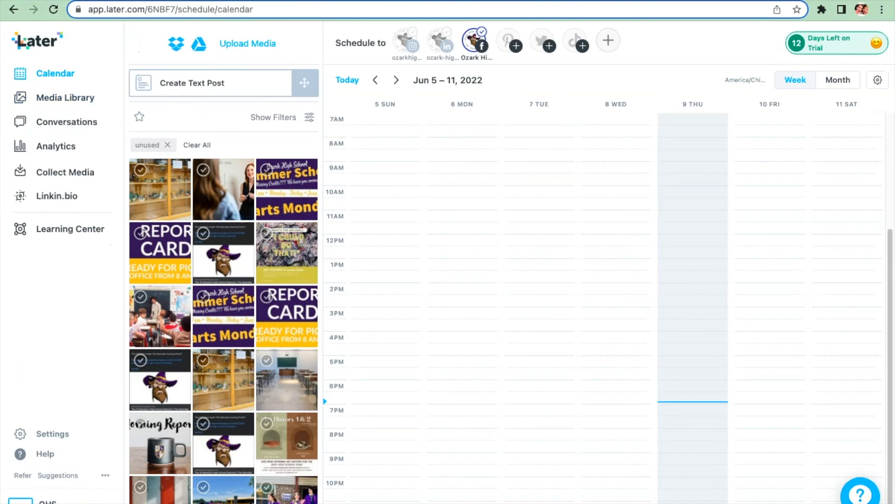
- View the weekly calendar separately for the school's Instagram, LinkedIn and Facebook profiles
click(405, 41)
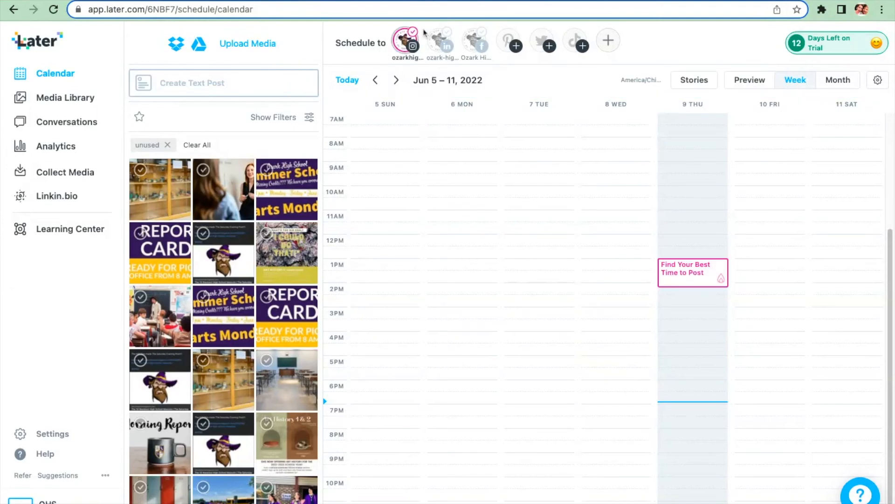
click(439, 38)
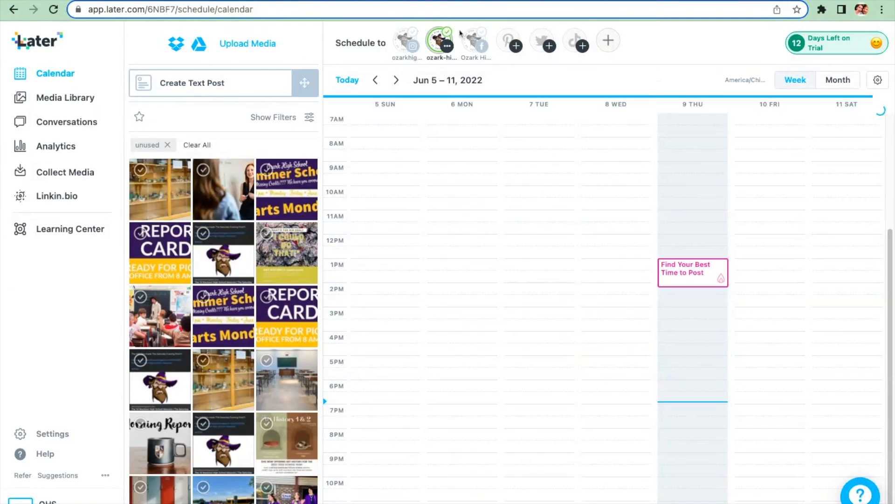
click(472, 41)
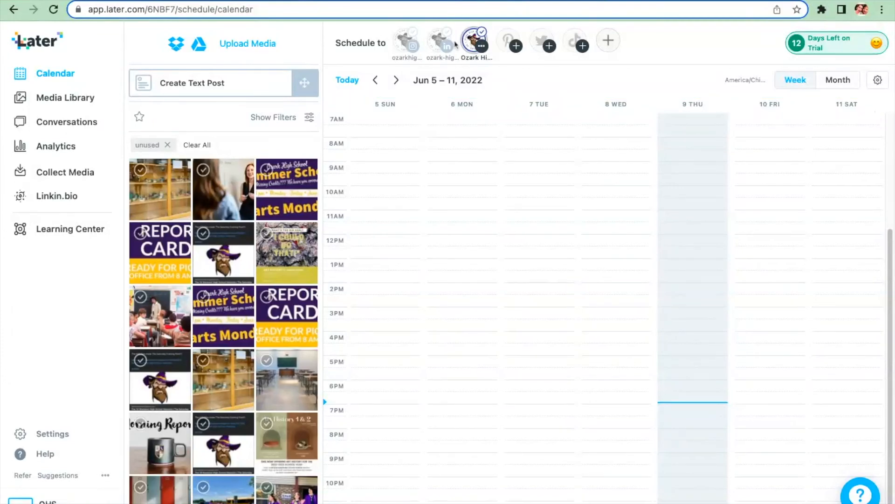
click(404, 42)
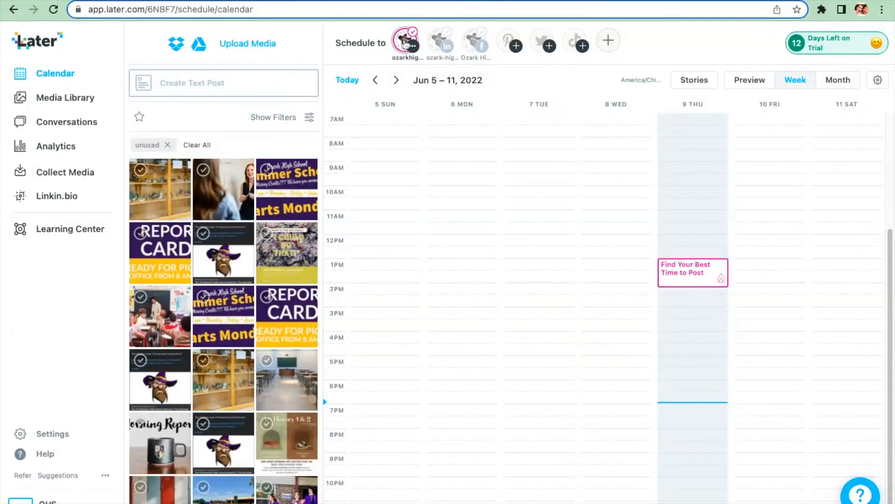
click(441, 48)
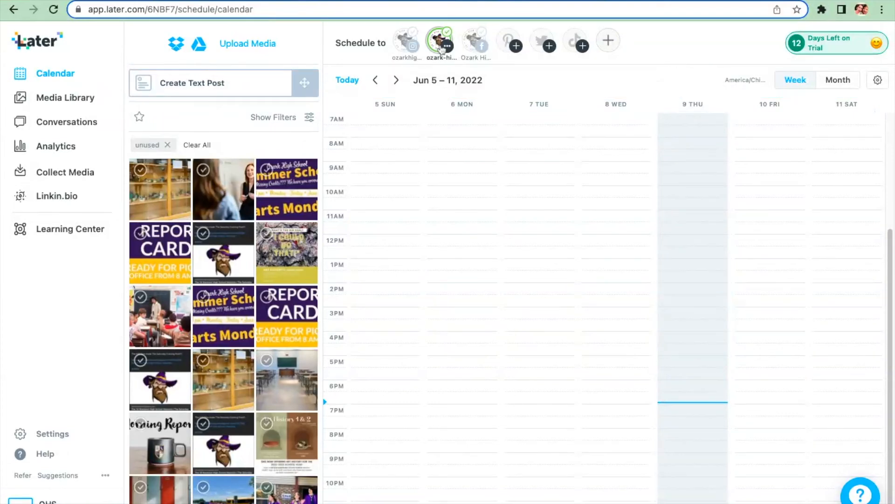
- Select the school's Instagram, LinkedIn and Facebook profiles together for scheduling
click(399, 50)
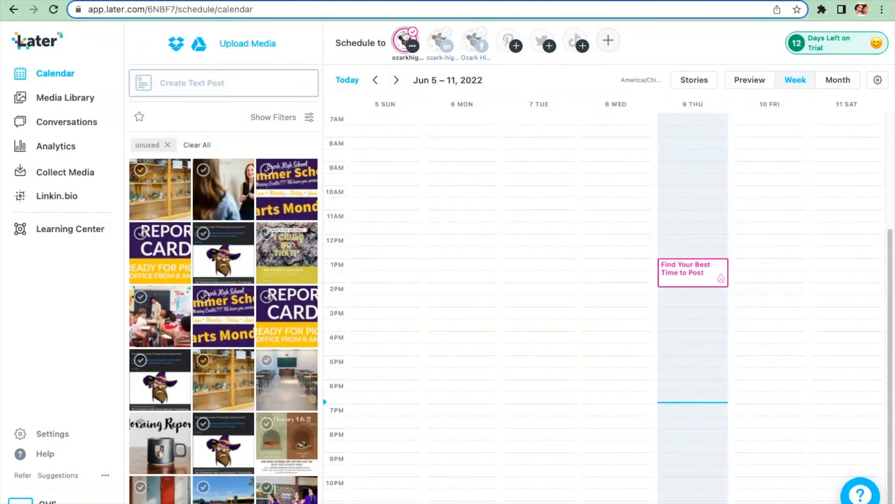
click(449, 36)
click(481, 38)
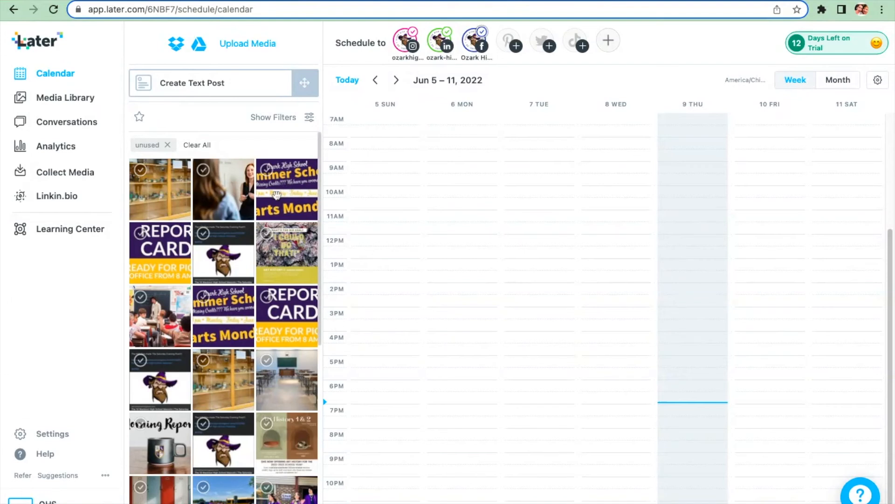
- Create a multi-profile post from the photo of the red-haired teacher and set it to publish on 2022/08/01 at 8:15 am
drag(225, 197, 745, 150)
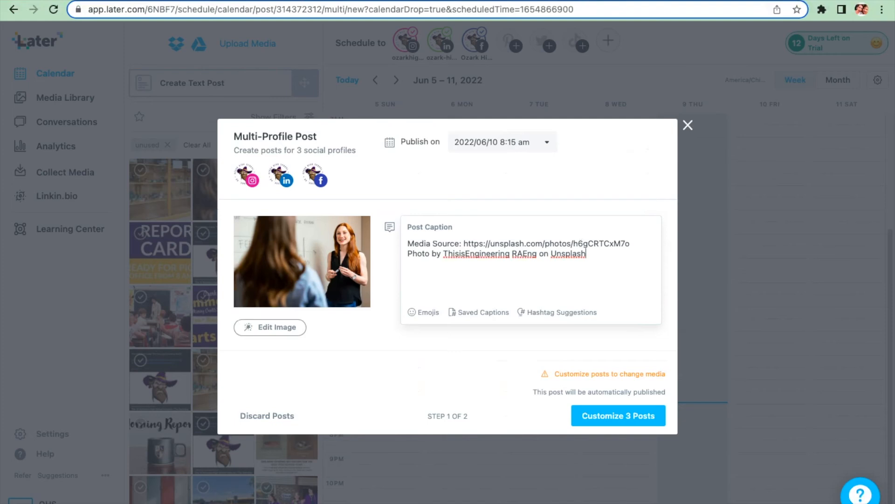
click(529, 143)
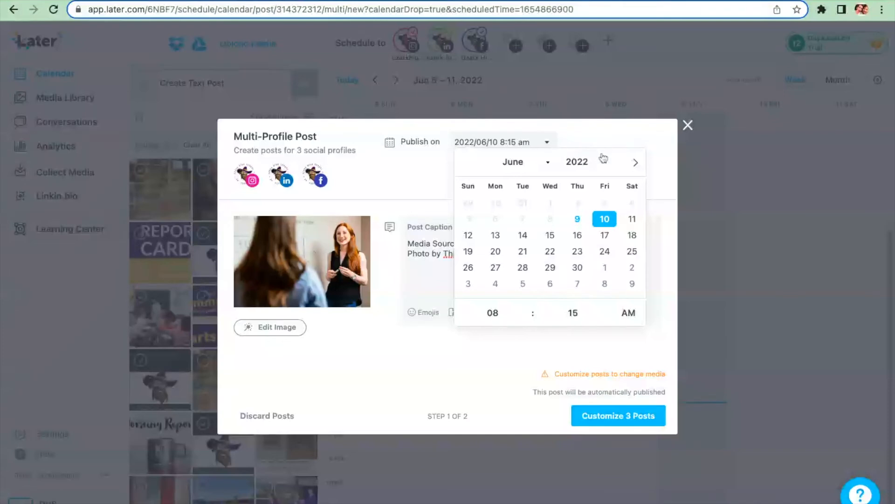
click(639, 166)
click(638, 167)
click(496, 203)
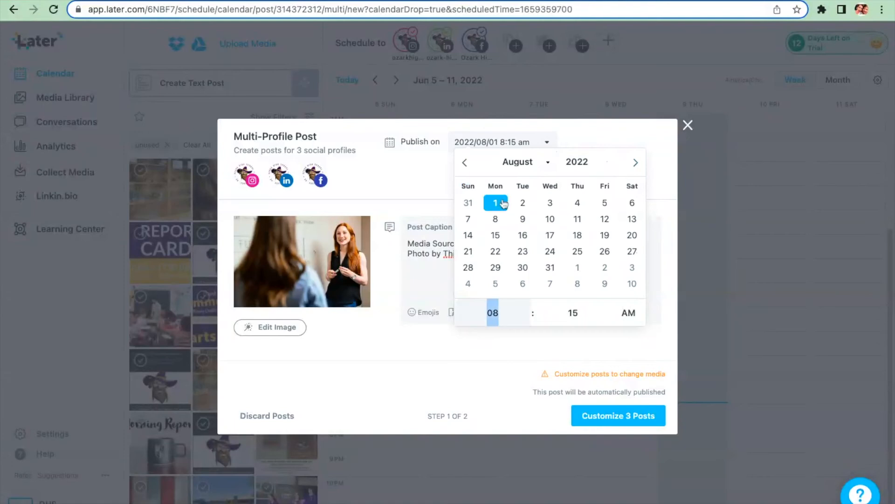
click(605, 131)
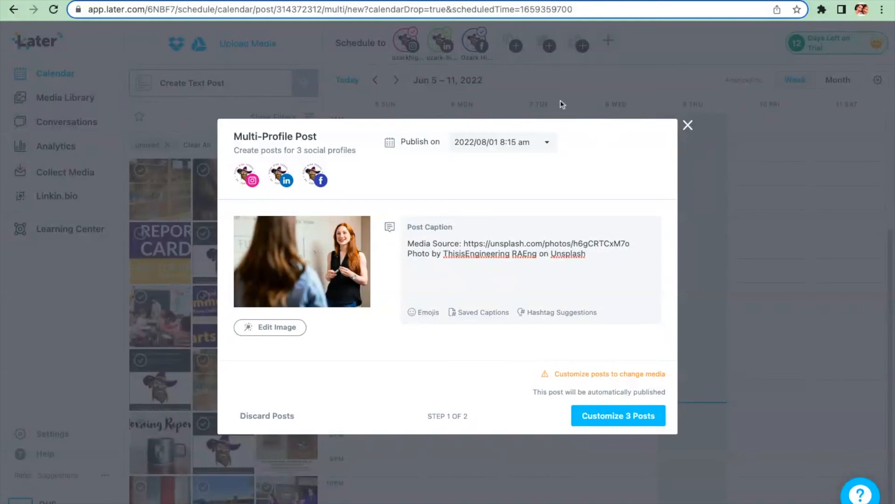
- Replace the prefilled media source caption with "We're excited about being back at school!"
click(602, 263)
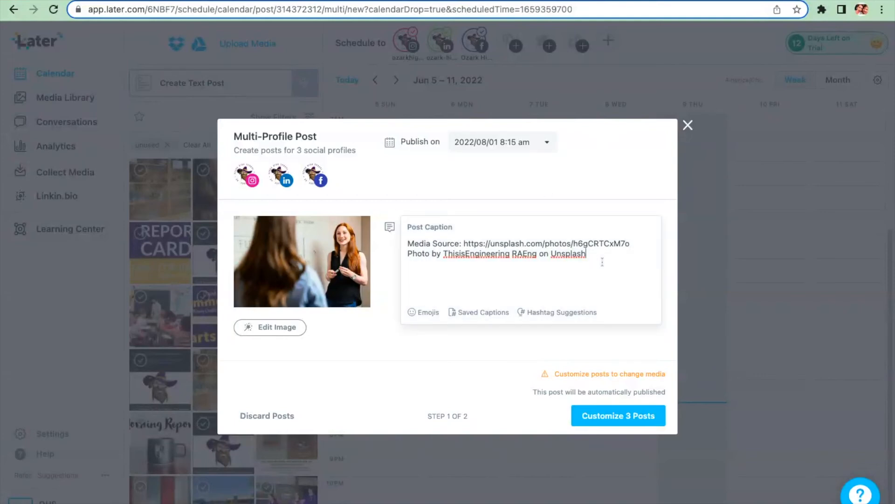
drag(597, 258, 406, 243)
key(BackSpace)
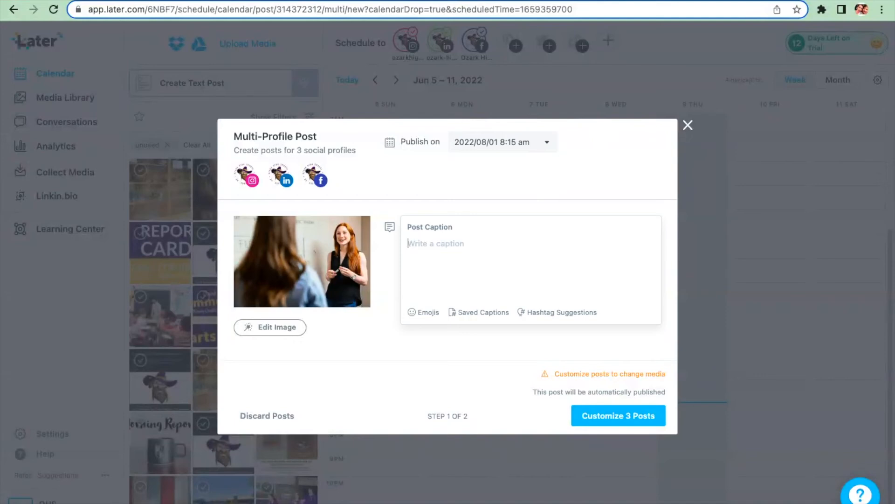
text(We're excited about bein)
key(BackSpace)
key(BackSpace)
key(BackSpace)
text(eing back)
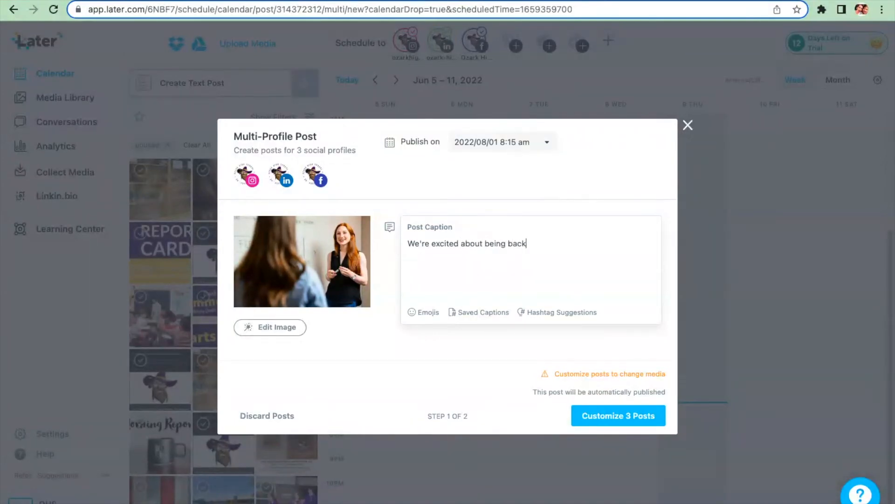
text( at school!)
- Search the emojis for "teach" and add the medium-skin-tone teacher emoji to the end of the caption, separated by a space
click(435, 315)
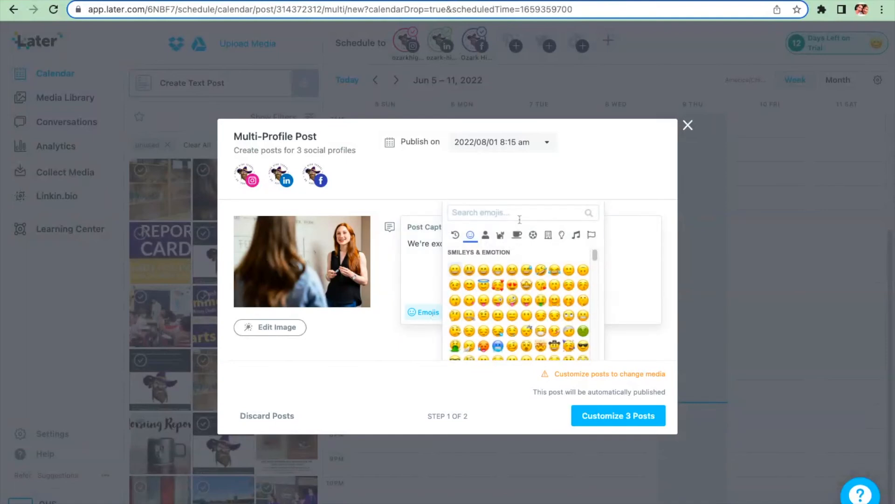
text(teach)
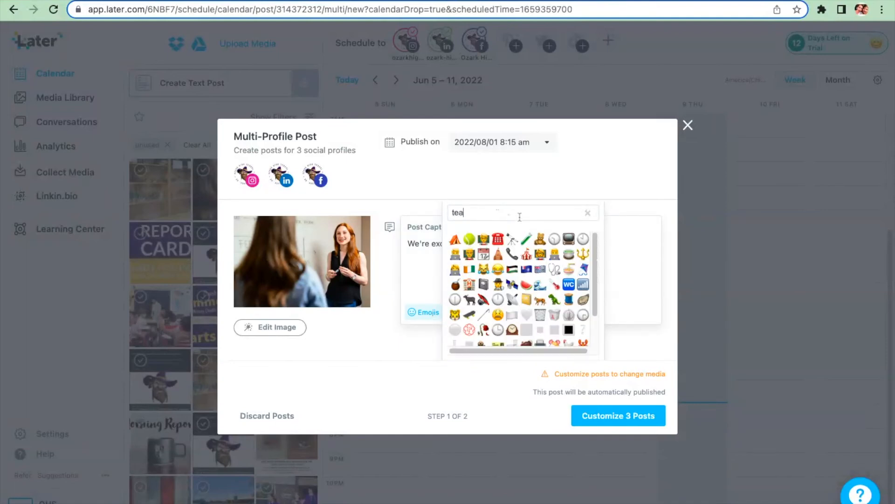
click(484, 241)
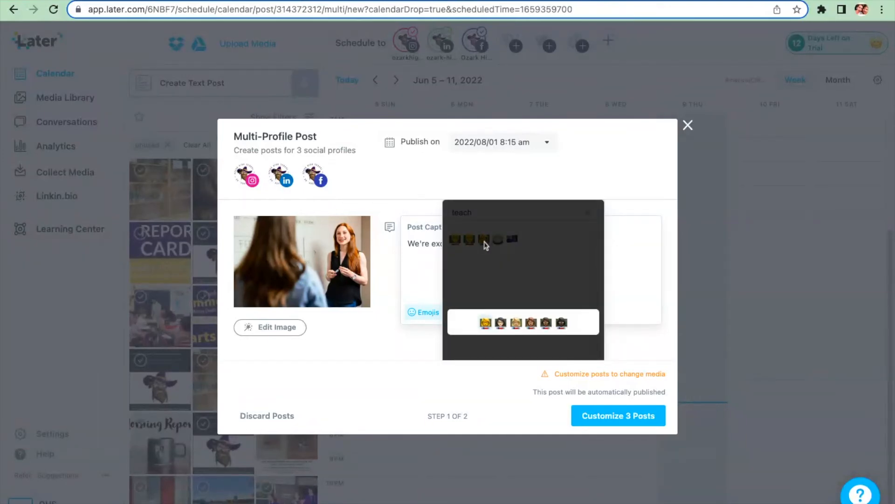
click(531, 323)
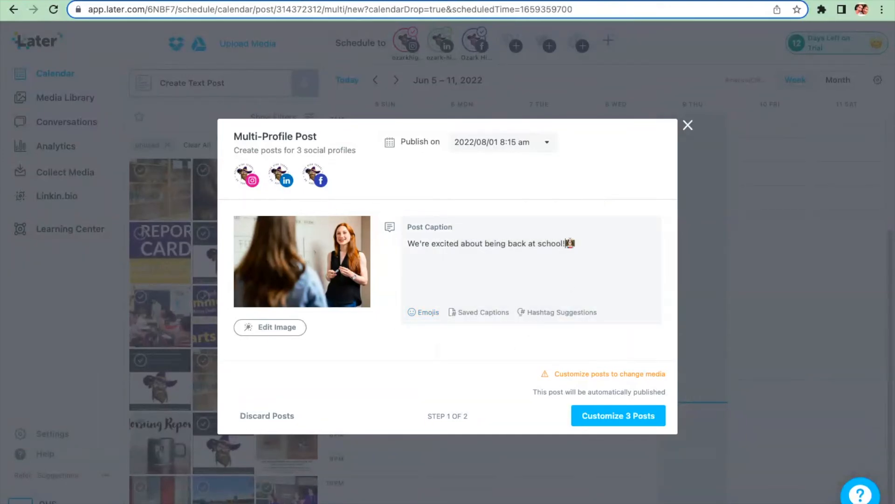
click(604, 242)
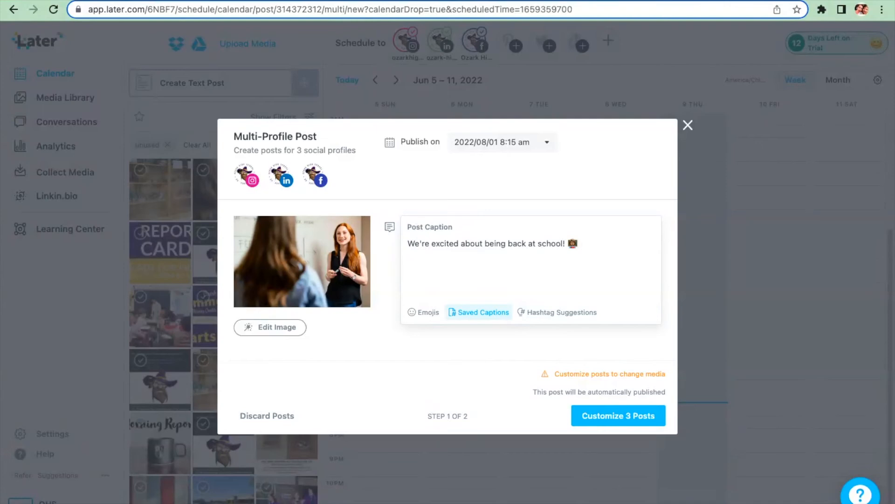
- Add the saved OHS hashtag caption to the post caption, set off from the message by a blank line
click(479, 312)
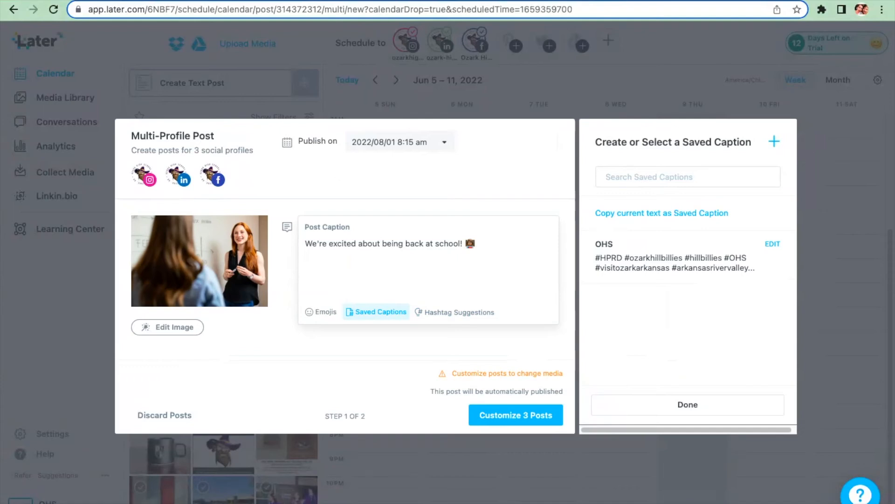
click(685, 269)
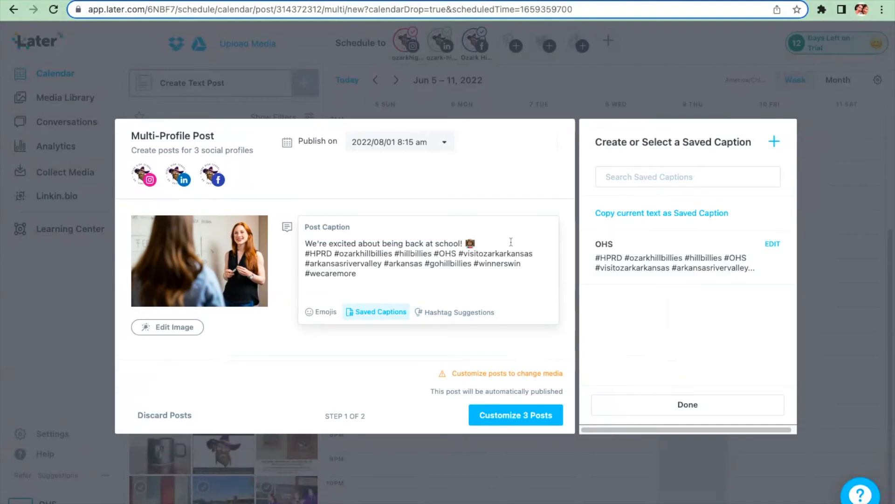
key(Return)
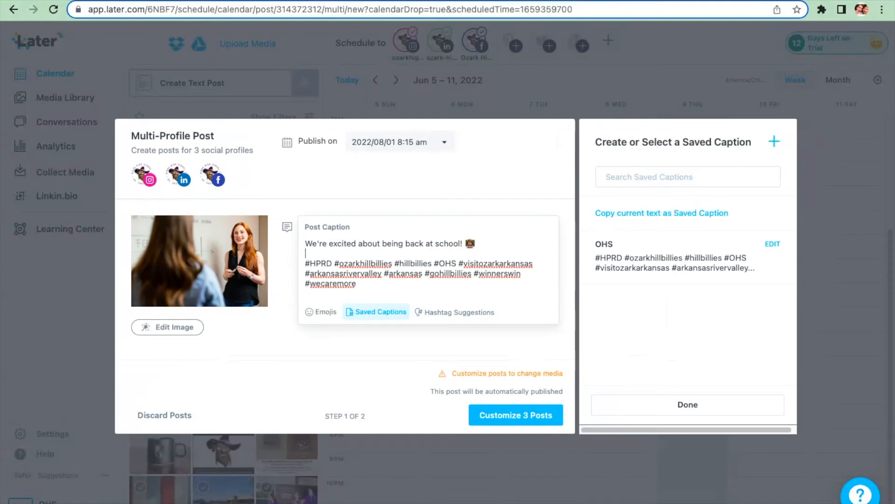
- Get hashtag suggestions for "education" and look through the suggested hashtags and their relevance
click(489, 311)
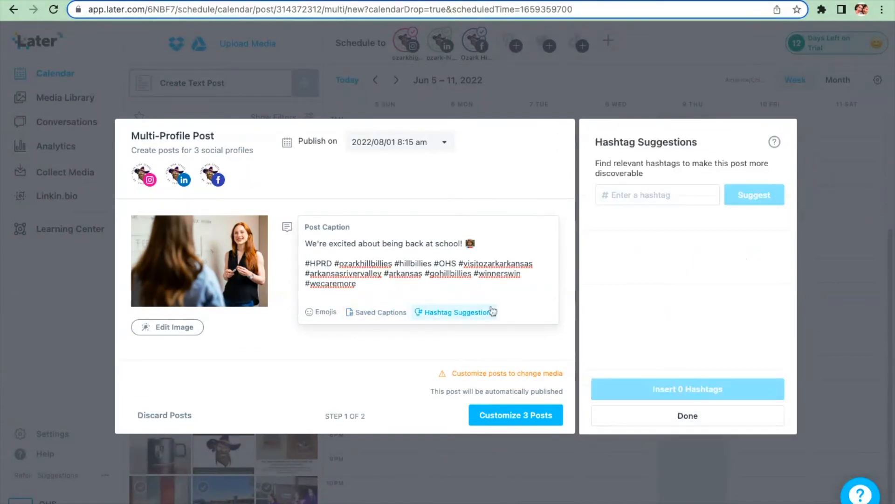
click(664, 195)
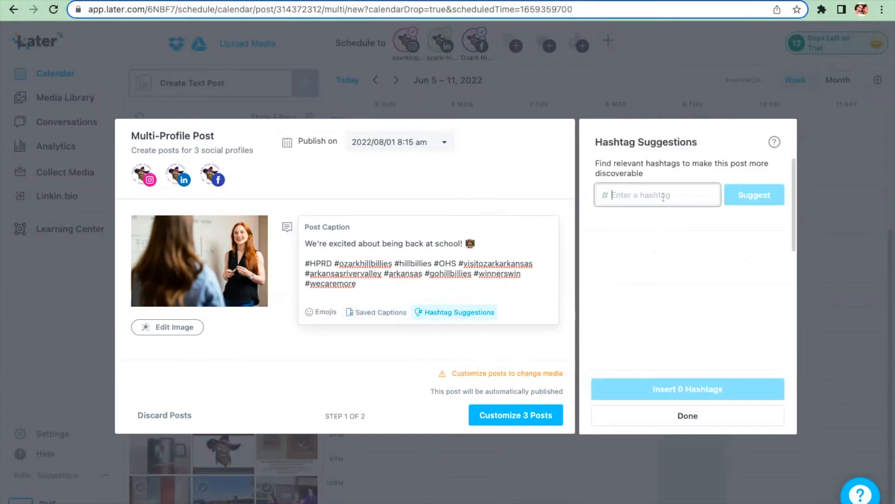
text(education)
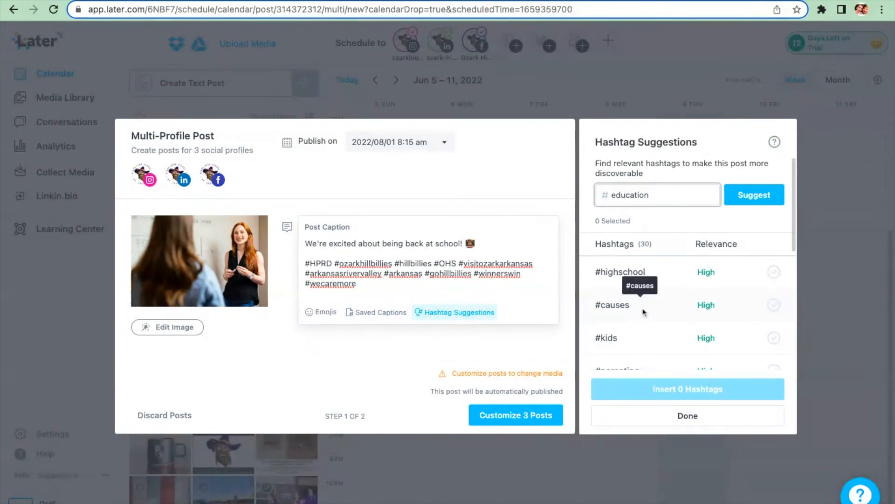
scroll(644, 313, down, 2)
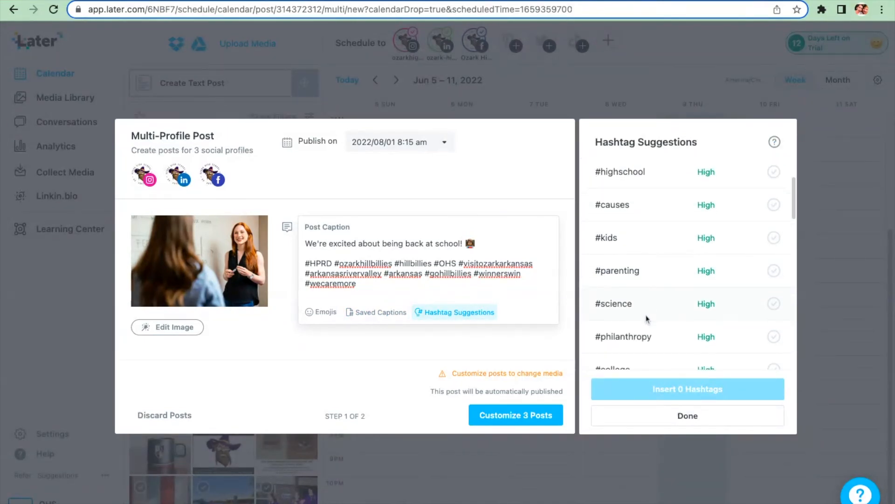
scroll(647, 318, down, 3)
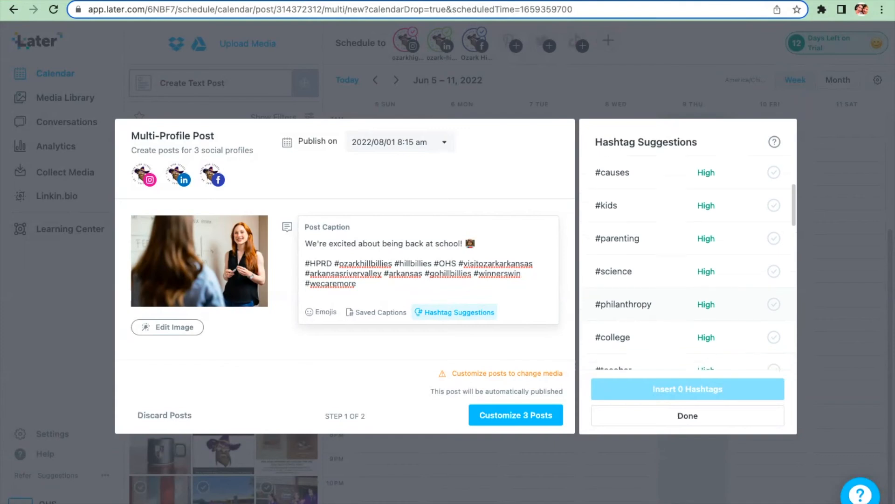
scroll(644, 304, down, 12)
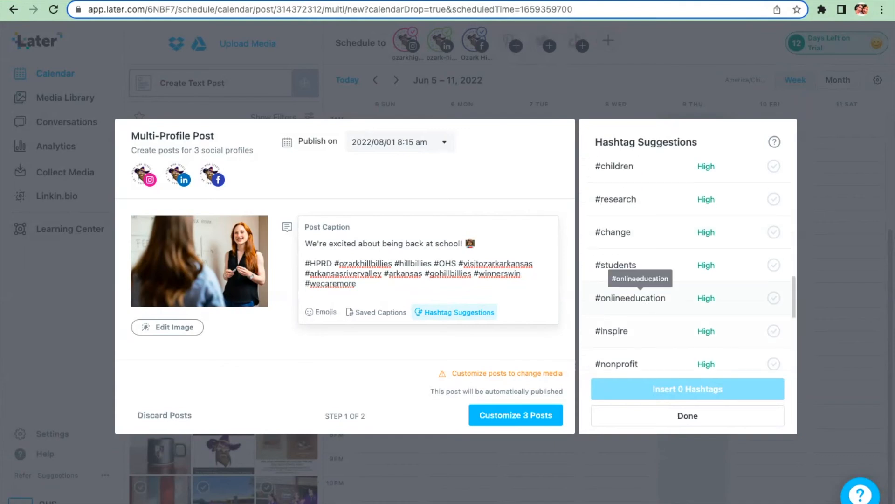
scroll(670, 316, up, 12)
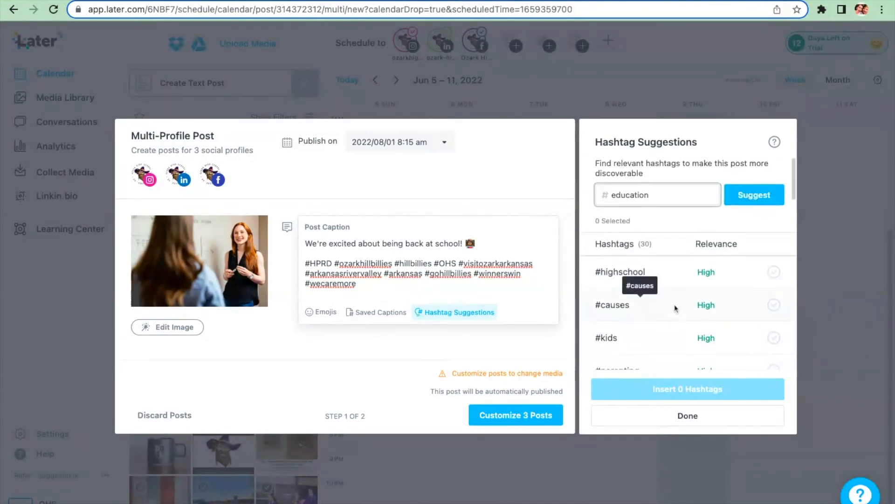
scroll(675, 306, down, 3)
scroll(675, 304, down, 10)
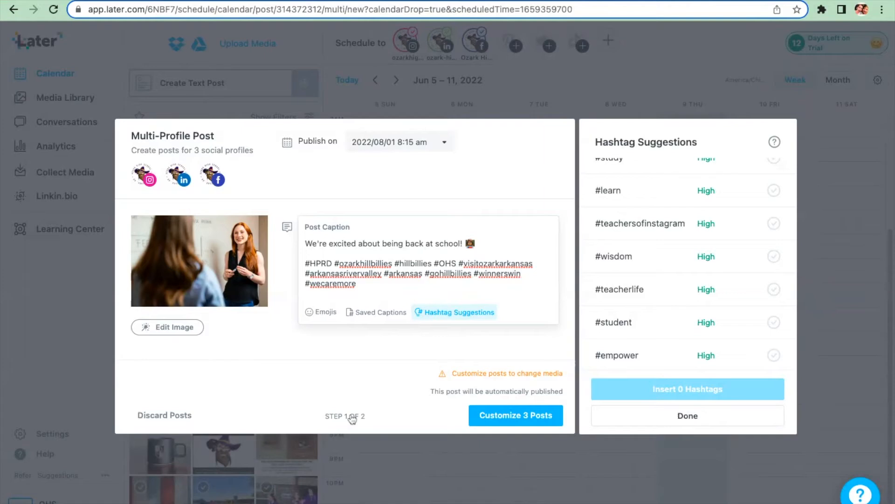
- Proceed to customizing the three posts and move the Instagram post's hashtags from the caption into a first comment
click(480, 415)
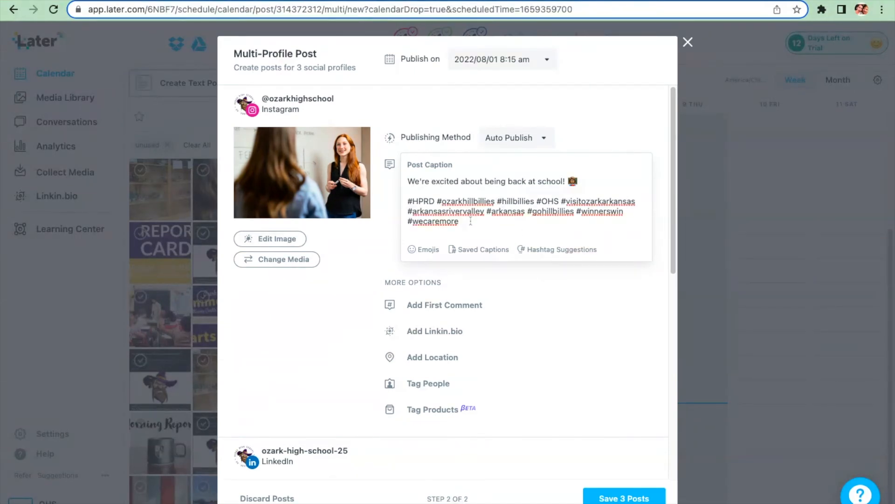
scroll(511, 319, down, 1)
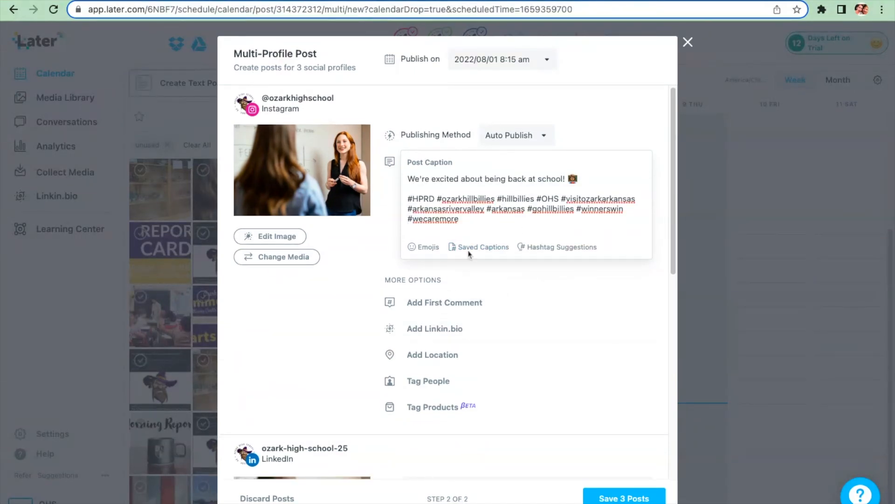
click(460, 305)
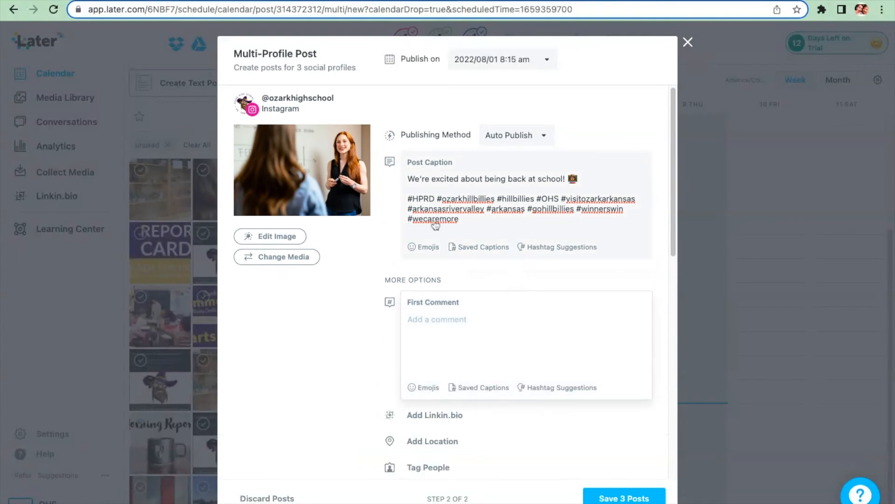
triple_click(486, 226)
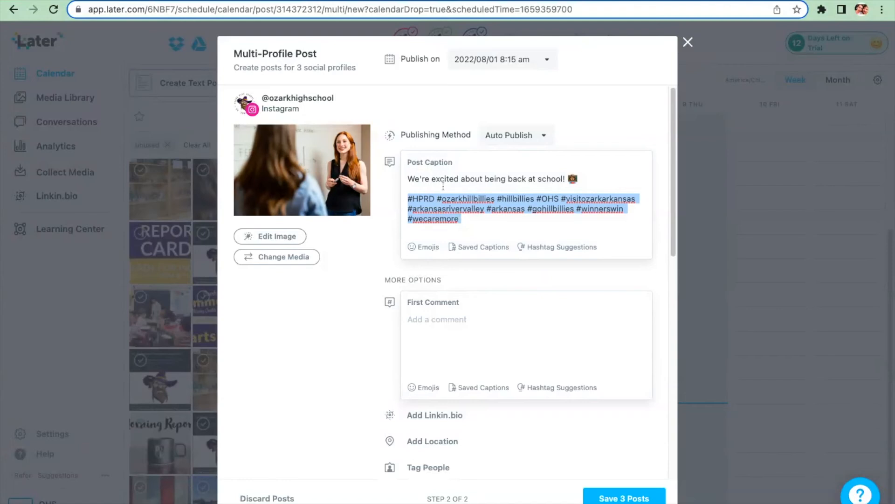
key(super+x)
click(447, 322)
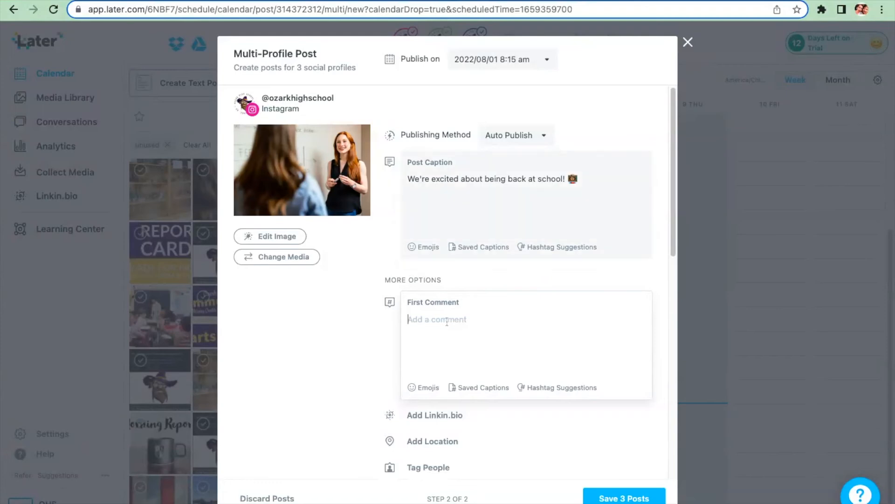
key(super+v)
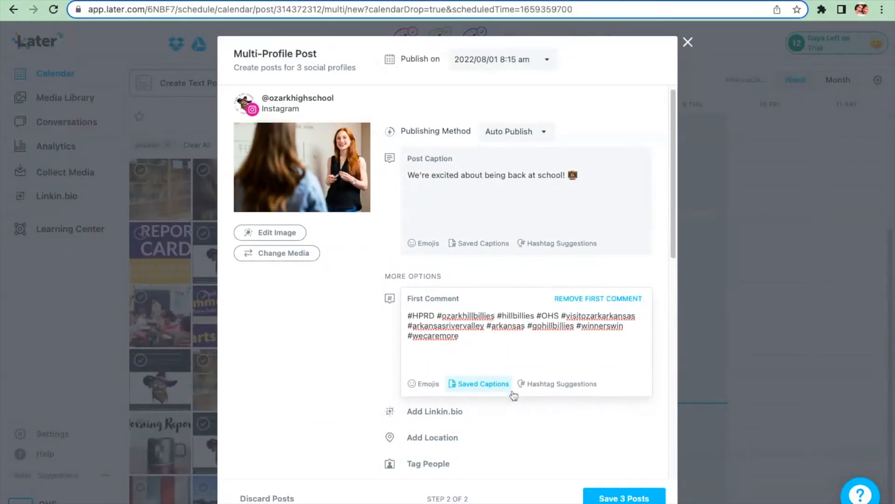
- Trim the hashtags in the LinkedIn post's caption to #HPRD #wecaremore
scroll(472, 390, down, 3)
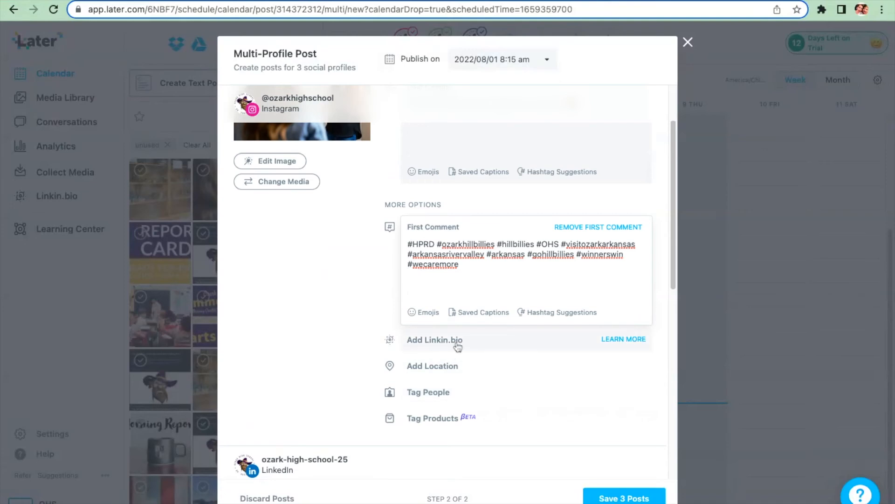
key(Return)
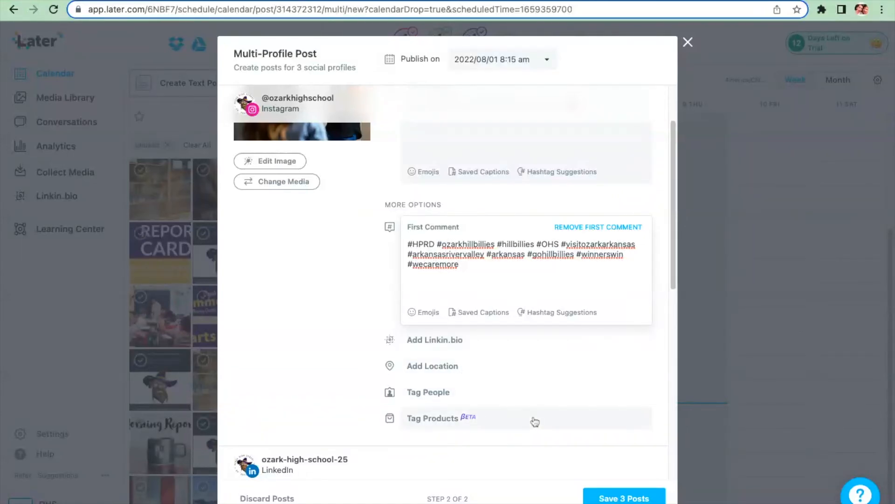
scroll(531, 425, down, 3)
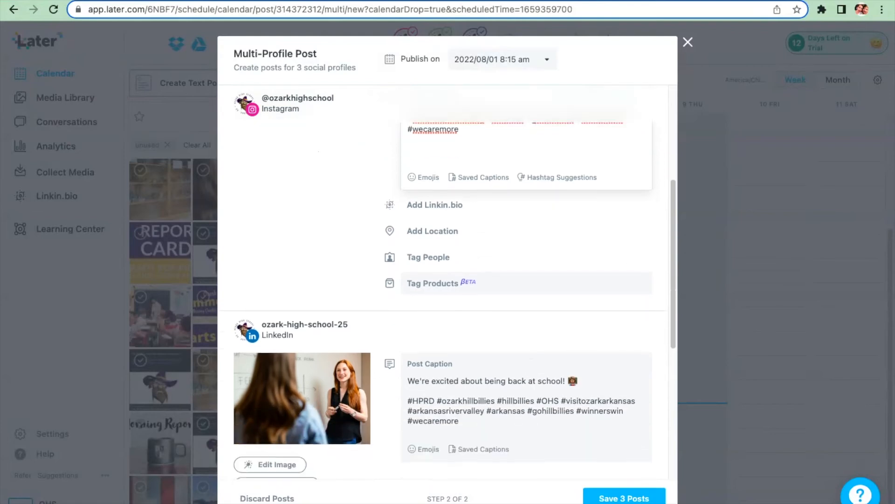
scroll(499, 405, down, 5)
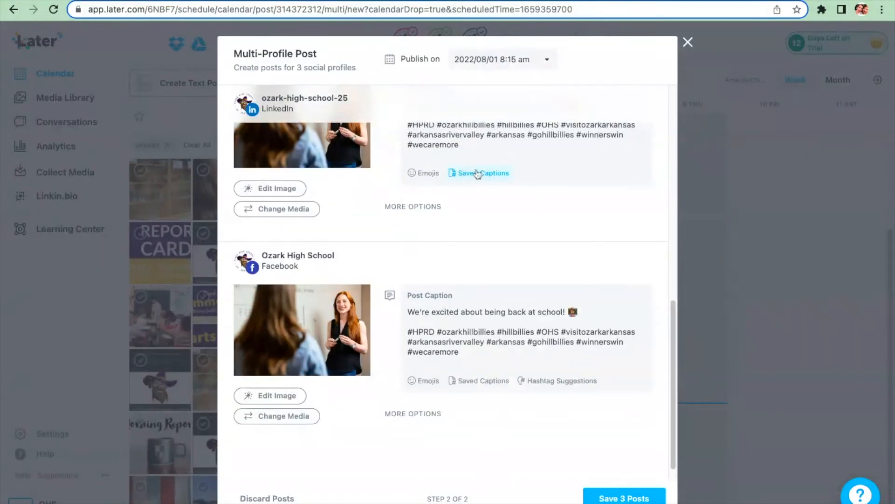
click(635, 154)
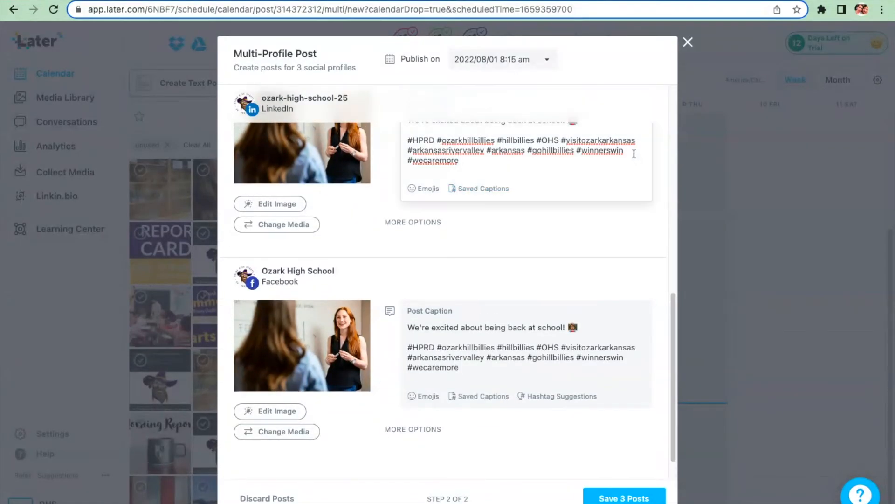
key(alt+shift+Left)
key(alt+shift+Left)
key(alt+shift+Left)
key(alt+shift+Left)
key(alt+shift+Left)
key(alt+shift+Left)
key(alt+shift+Left)
key(alt+shift+Left)
key(shift+Left)
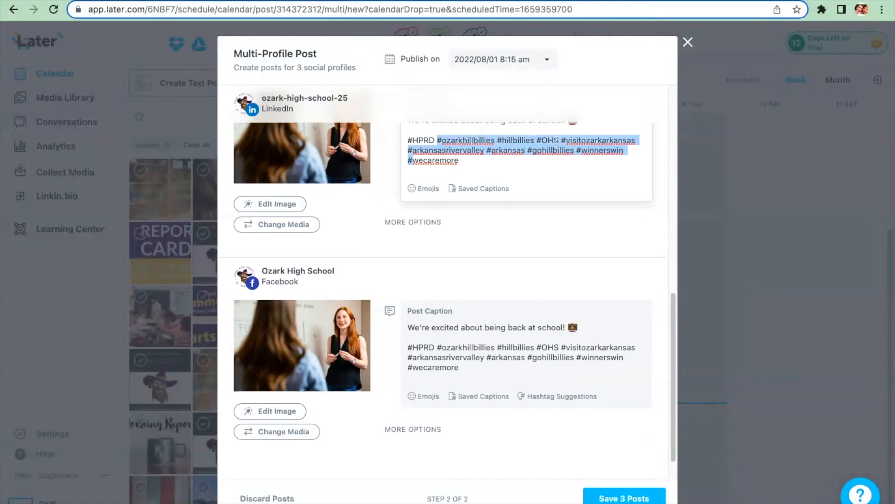
key(BackSpace)
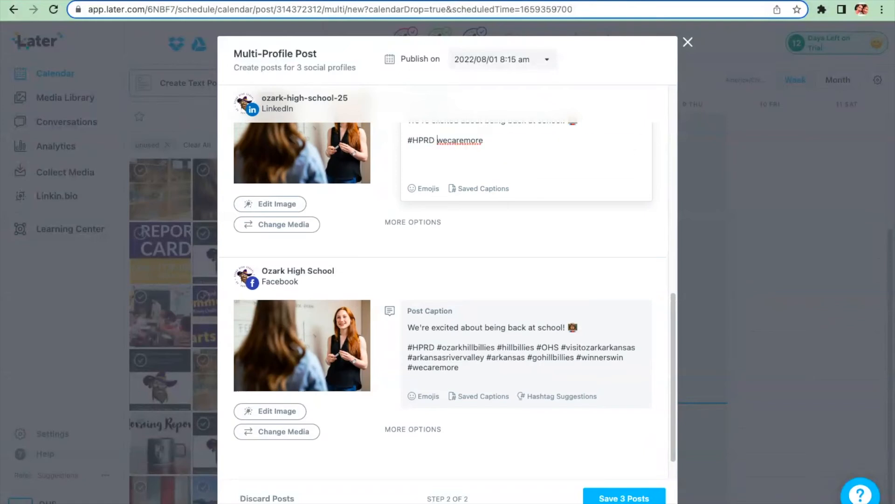
text(#)
- Delete all the hashtags from the Facebook post's caption
click(476, 368)
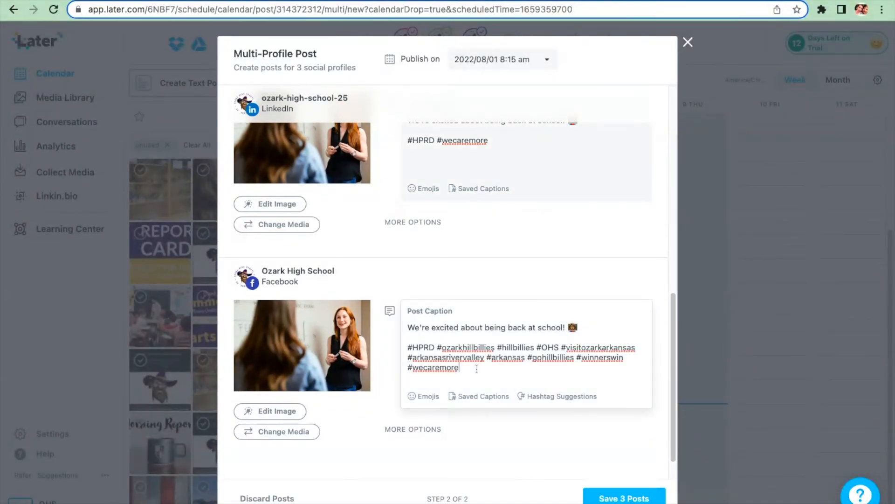
key(shift+Up)
key(shift+Up)
key(shift+Up)
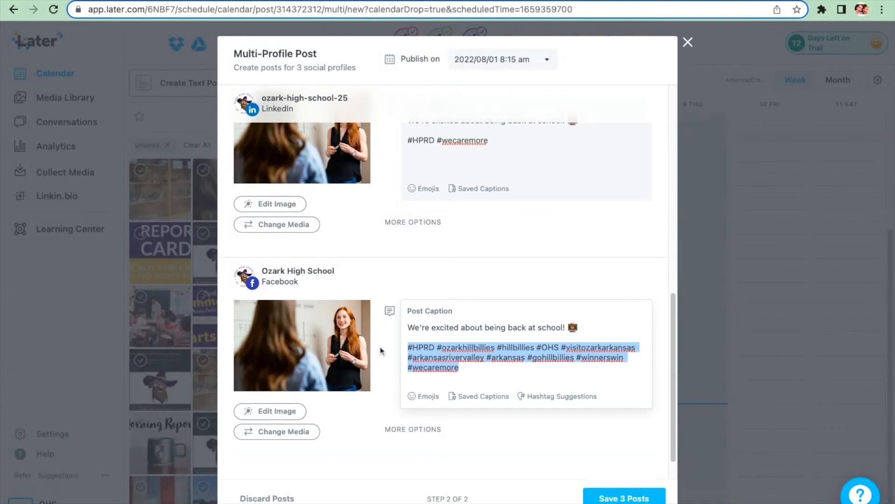
key(BackSpace)
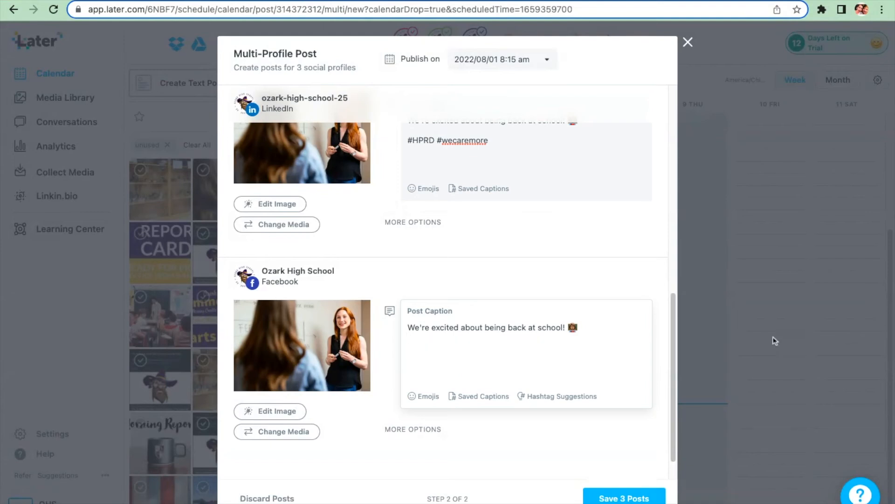
- Review the customized Instagram, LinkedIn and Facebook posts and leave the multi-profile post without saving
scroll(426, 364, down, 1)
scroll(468, 330, up, 8)
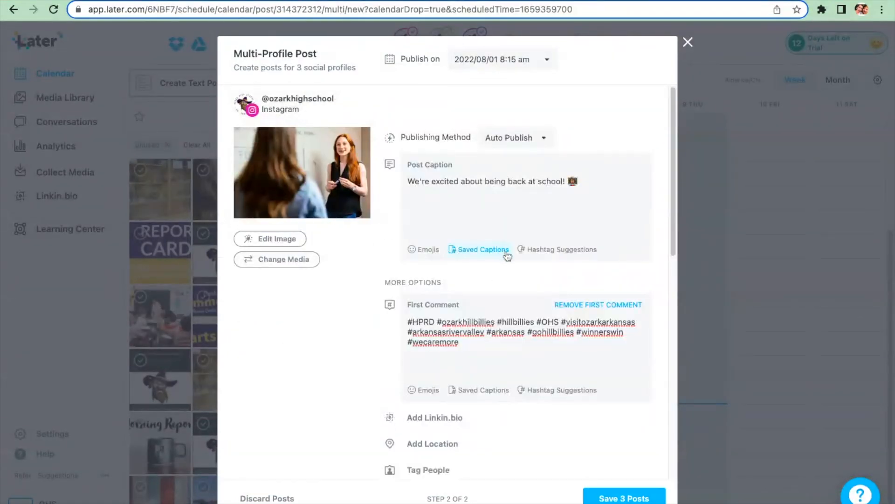
scroll(512, 279, down, 10)
scroll(530, 343, down, 1)
click(532, 343)
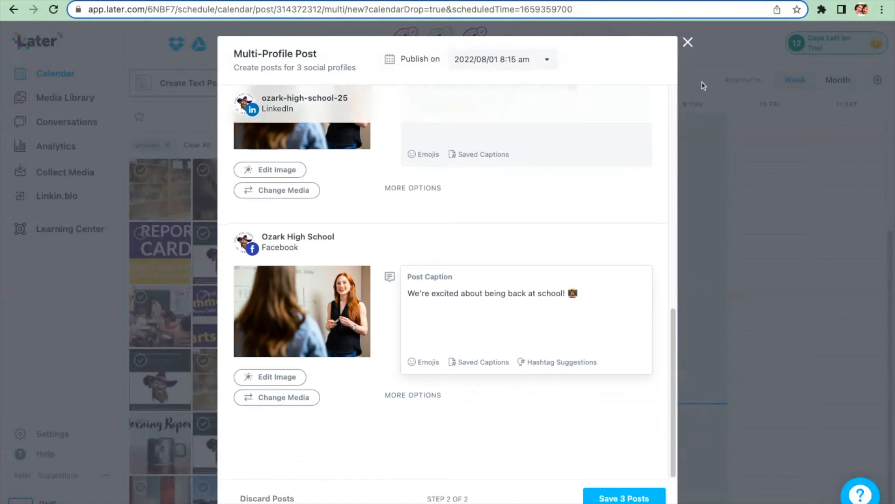
click(688, 42)
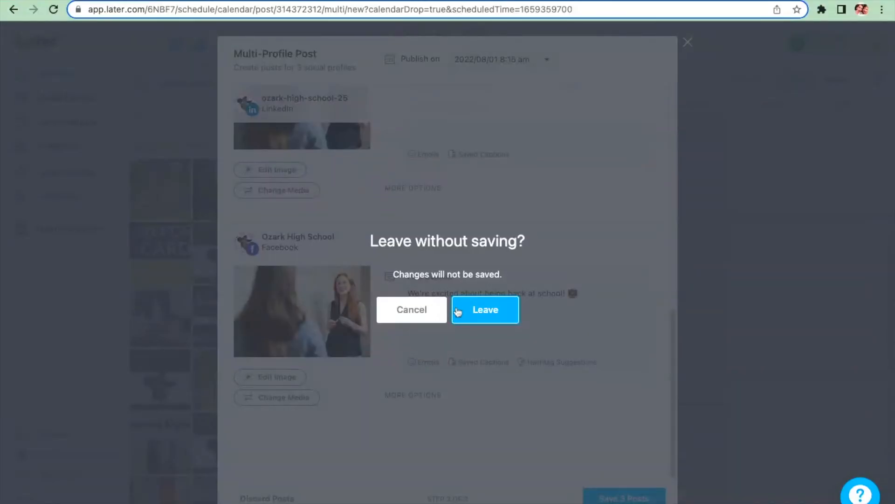
click(493, 315)
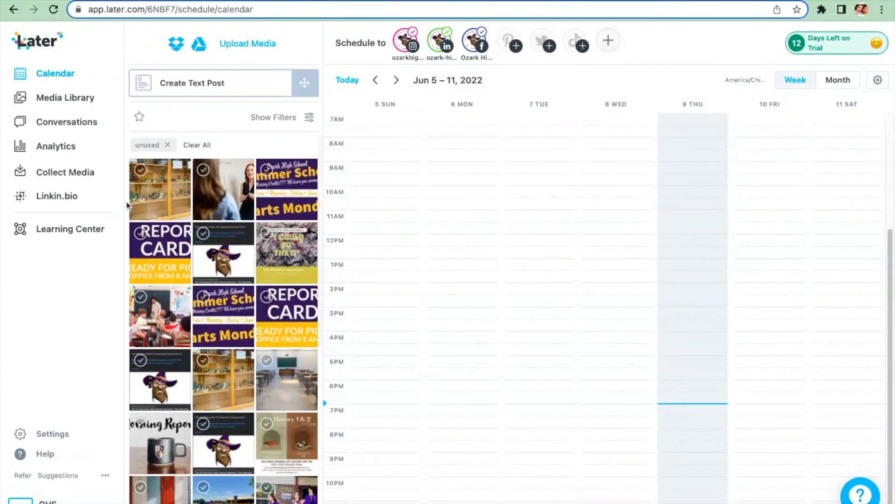
- Open the Instagram analytics overview, check the other profiles' availability, and examine the follower and impression charts
click(77, 152)
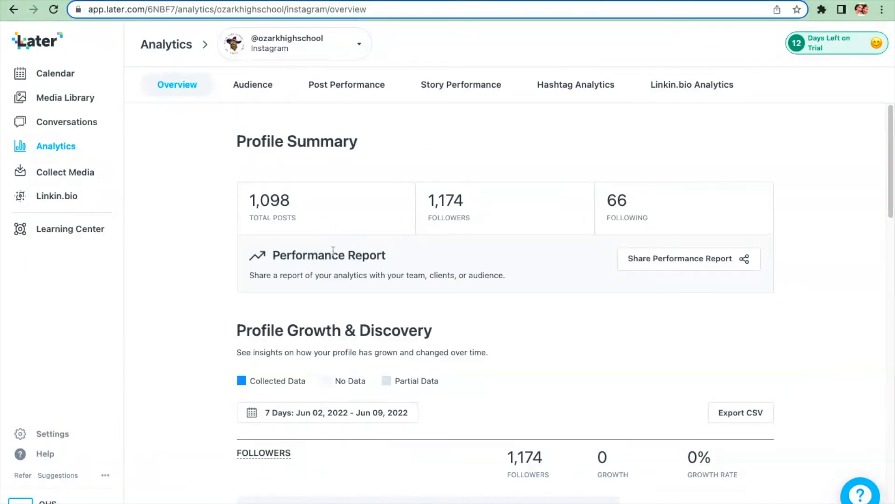
click(320, 52)
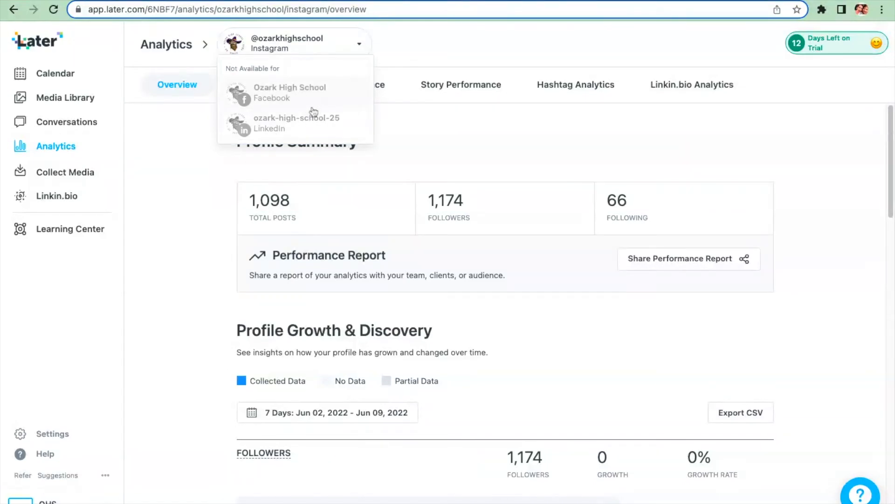
click(433, 154)
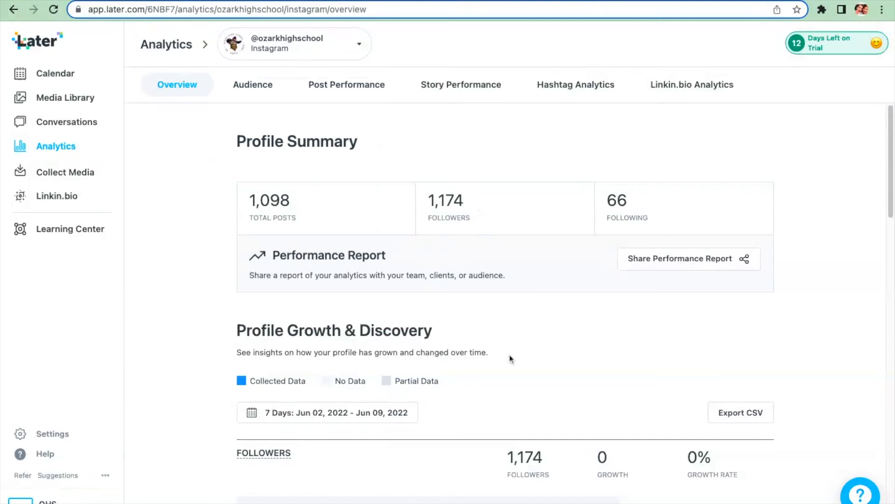
scroll(510, 357, down, 2)
scroll(511, 357, down, 4)
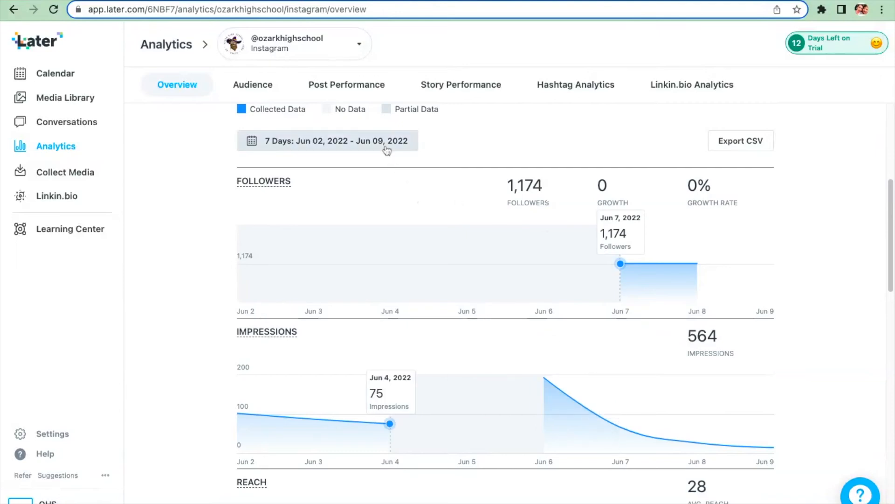
- Set the Instagram overview charts' date range to 3 months and view the follower and impression data
click(386, 142)
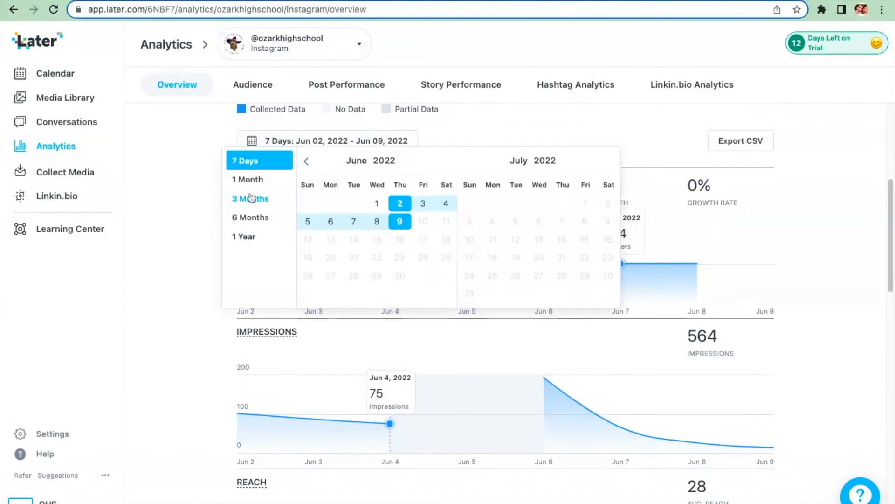
click(289, 200)
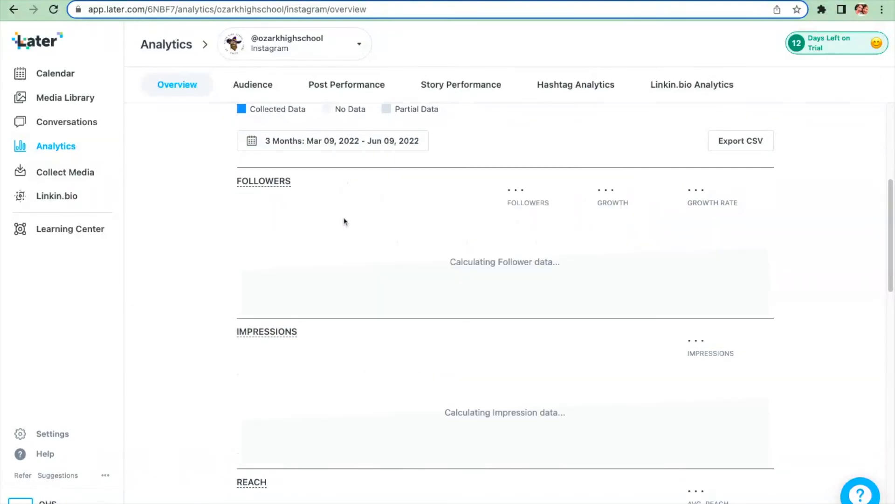
scroll(465, 240, down, 2)
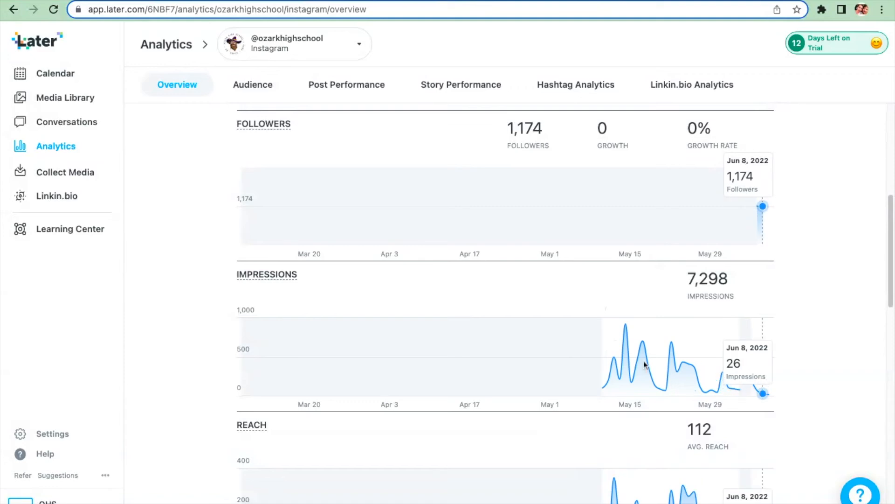
- Examine the remaining overview charts, including profile views and website clicks, and the Best Performing Posts
scroll(450, 326, down, 10)
scroll(462, 322, down, 1)
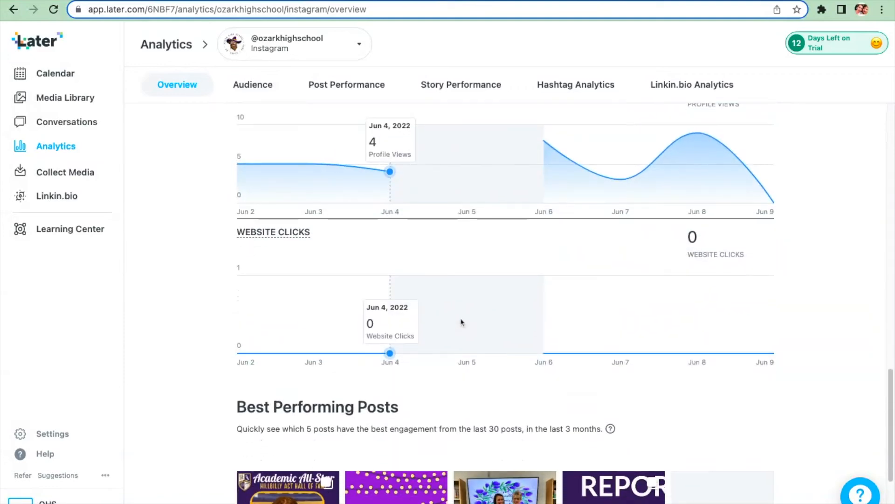
scroll(735, 297, down, 3)
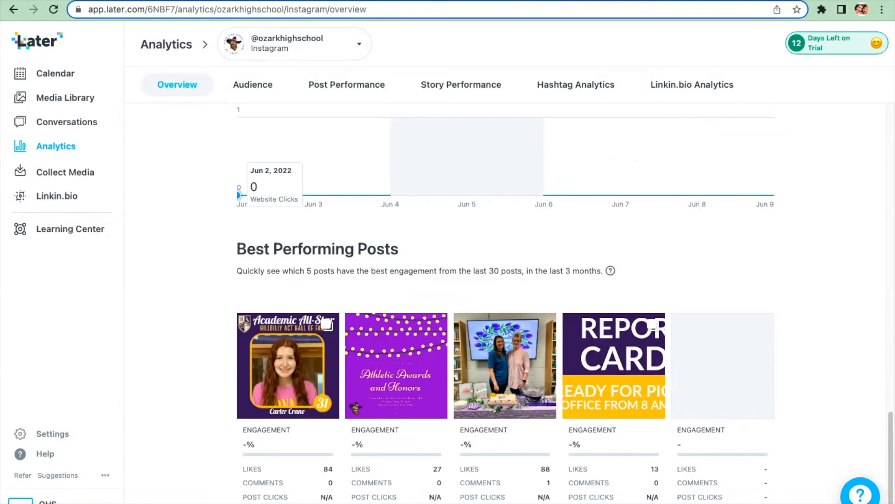
scroll(409, 362, up, 5)
scroll(409, 362, down, 5)
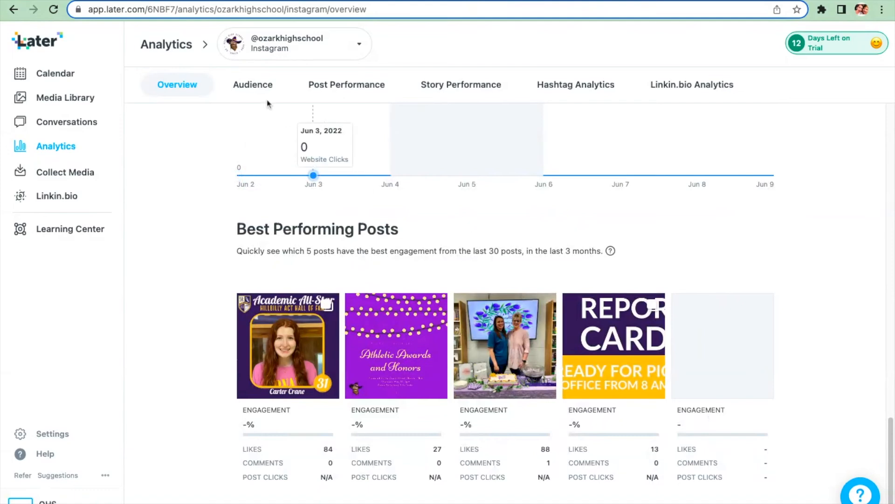
- Open the Instagram audience analytics and examine the followers' online activity by weekday and hour
click(258, 88)
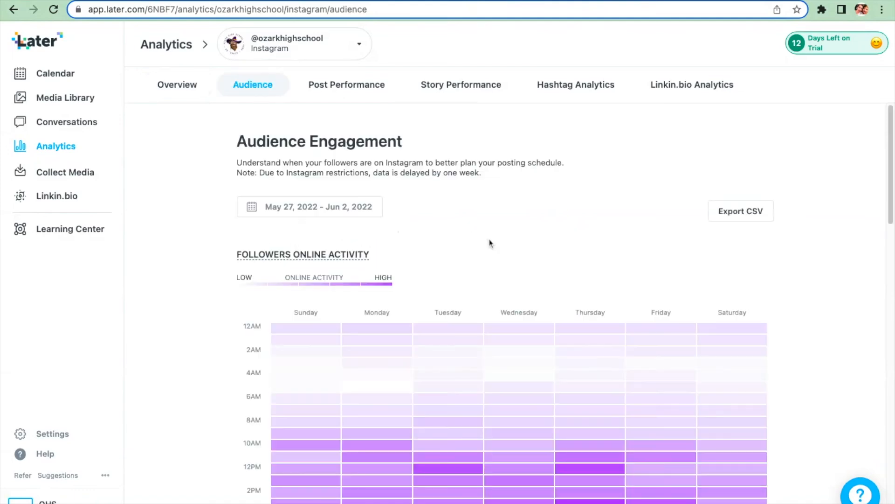
scroll(476, 270, down, 1)
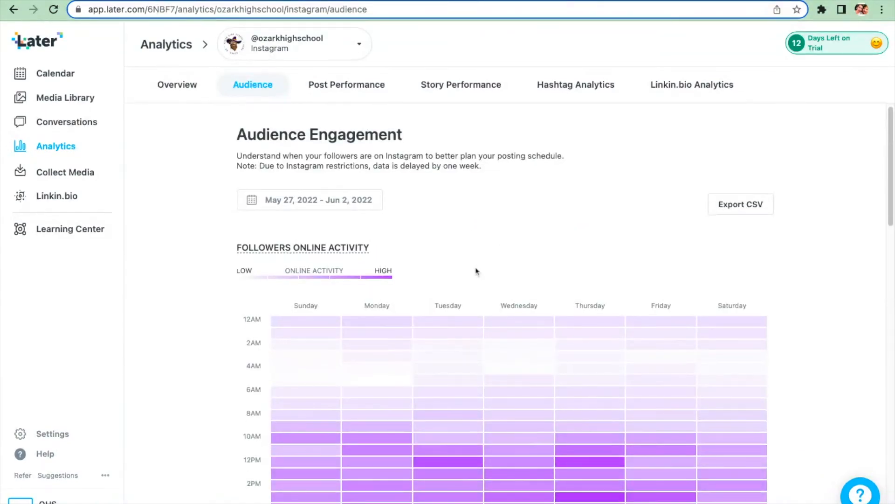
scroll(475, 270, down, 1)
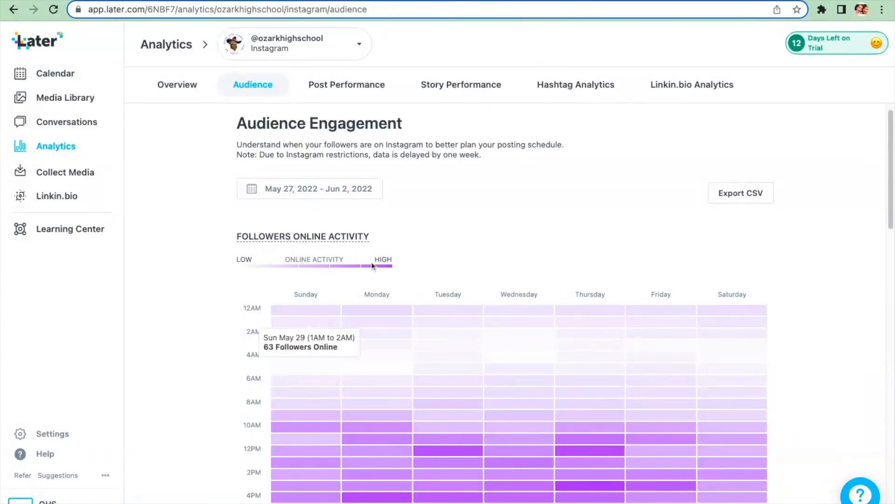
scroll(382, 269, down, 1)
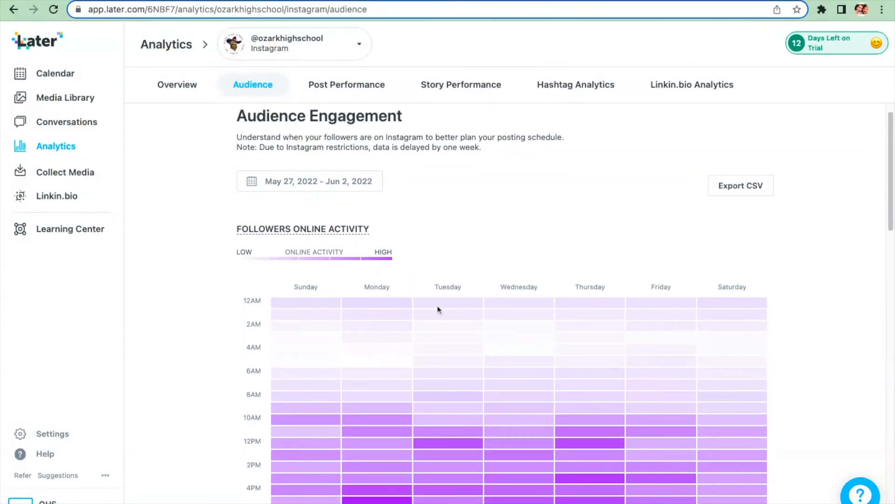
scroll(439, 311, down, 6)
scroll(484, 287, up, 3)
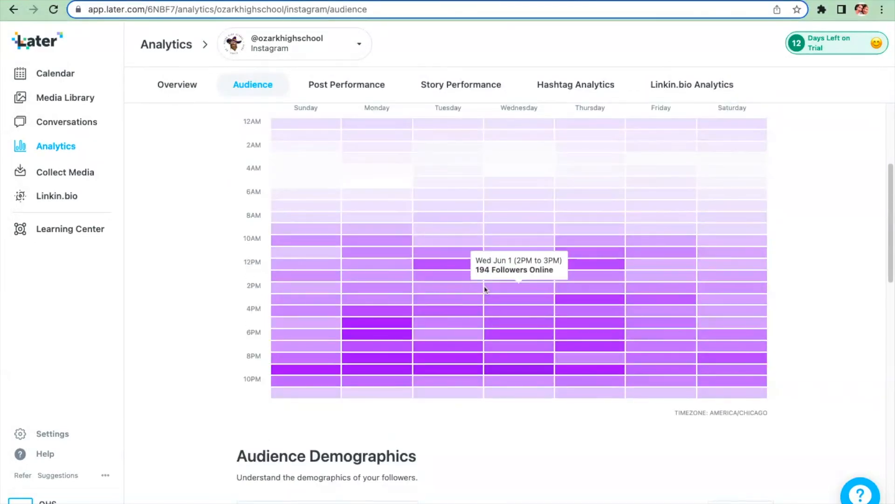
scroll(369, 236, up, 1)
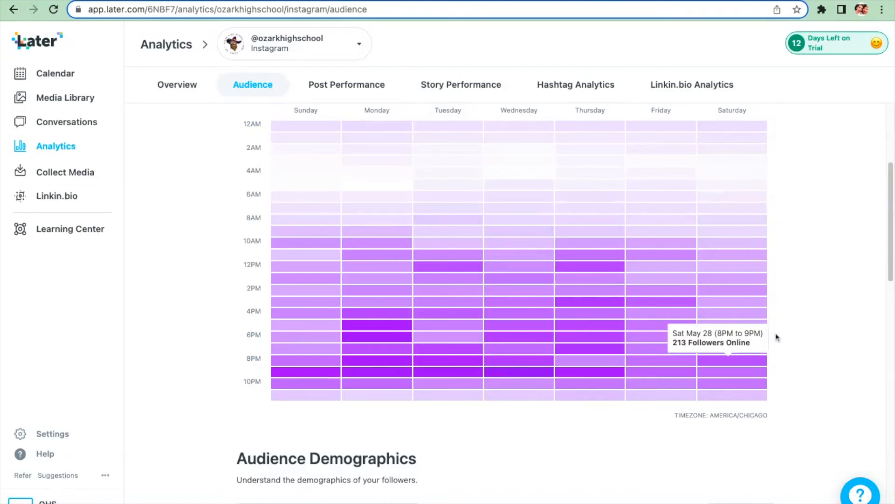
- Examine the audience demographics by gender and age, the follower map, and the top countries, cities and languages
scroll(481, 413, down, 1)
scroll(481, 413, down, 7)
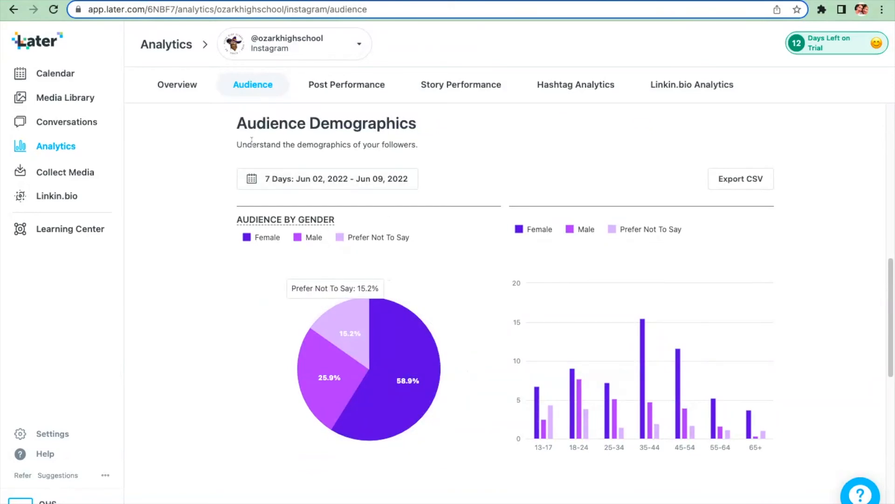
mouse_move(413, 326)
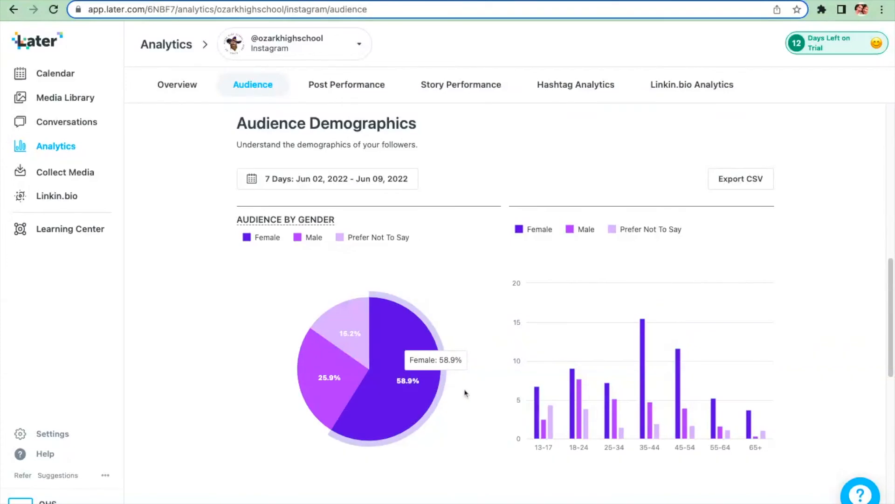
scroll(483, 397, up, 2)
scroll(484, 397, up, 10)
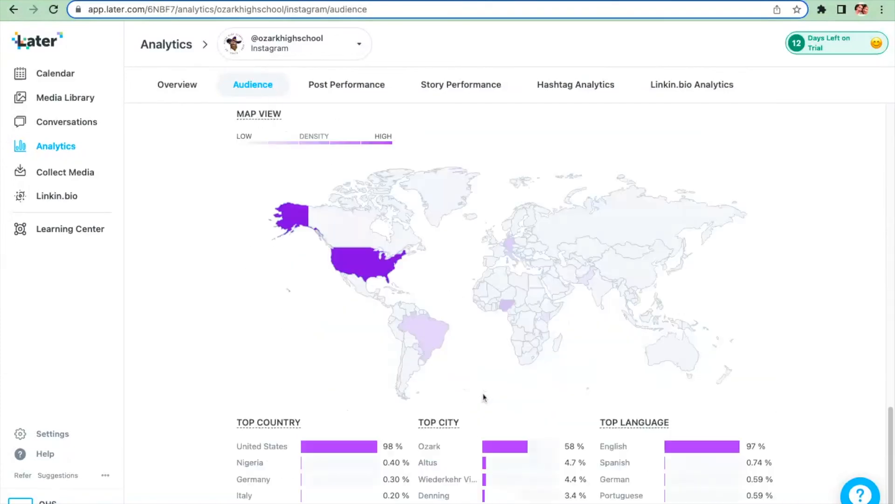
scroll(320, 183, up, 1)
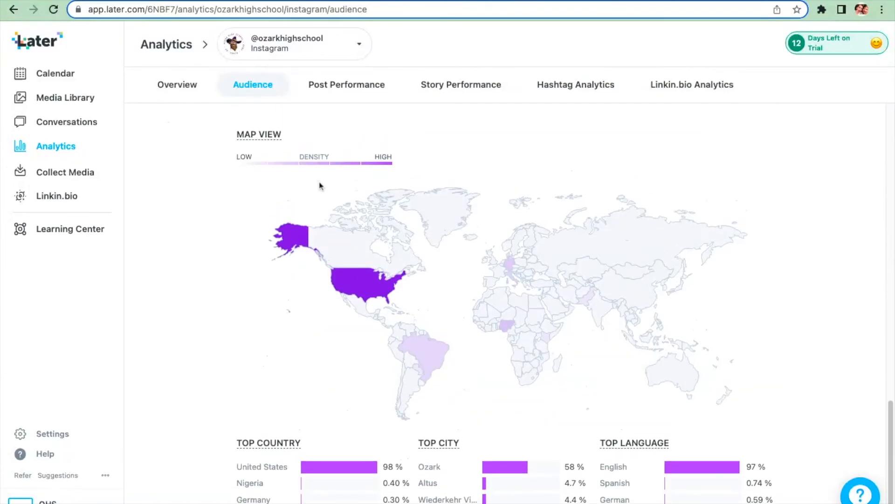
scroll(274, 170, up, 1)
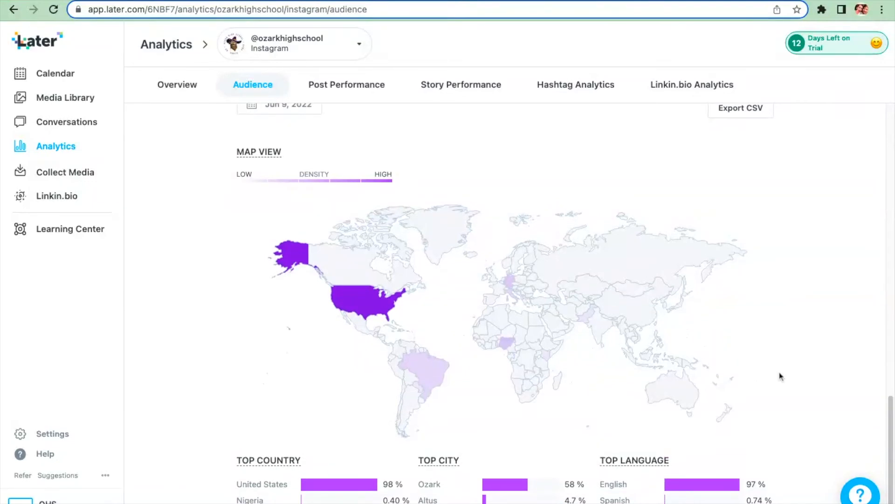
scroll(775, 373, down, 2)
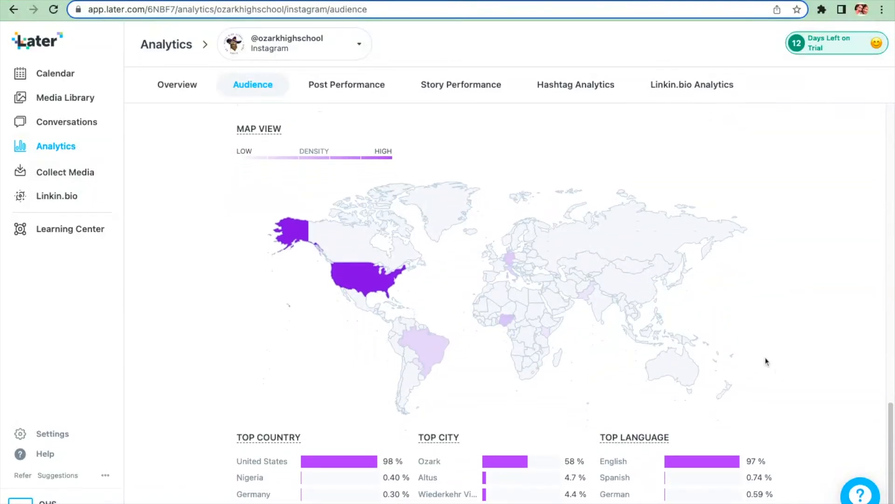
scroll(509, 228, up, 5)
- Open the detailed post performance, check the date range choices while keeping 1 Year, and sort the posts by highest impressions
click(377, 84)
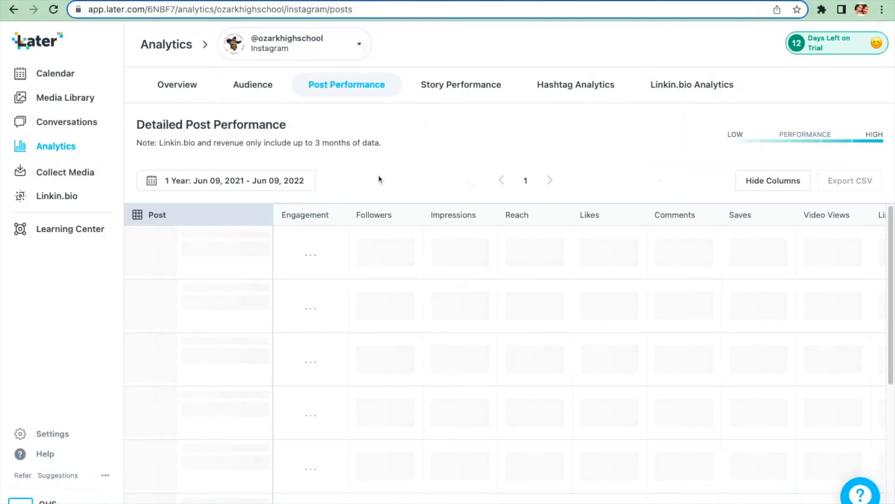
click(252, 183)
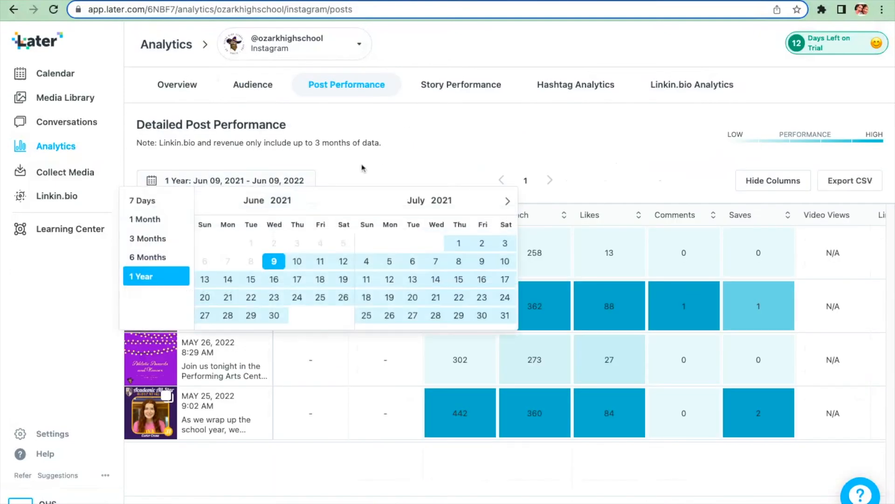
click(419, 151)
click(280, 183)
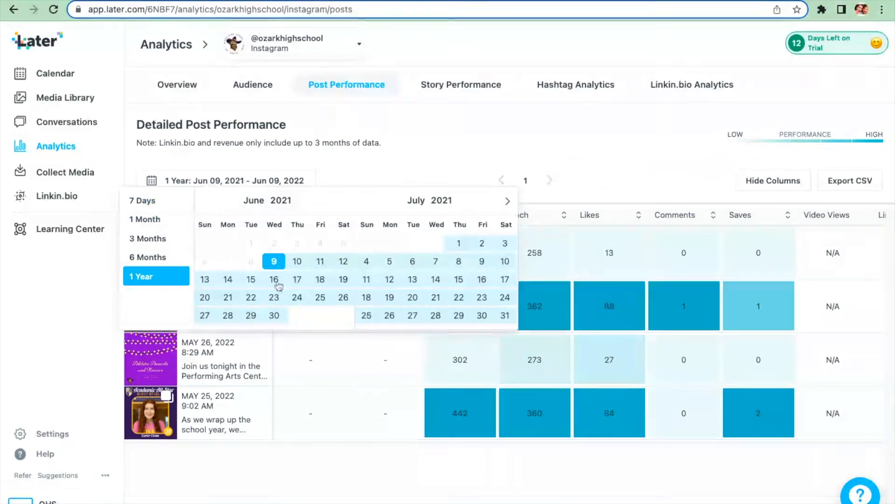
click(409, 153)
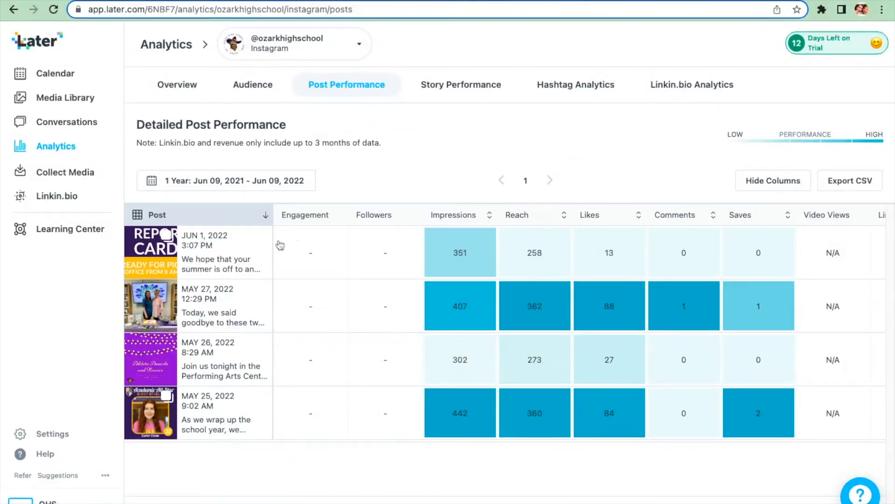
click(489, 215)
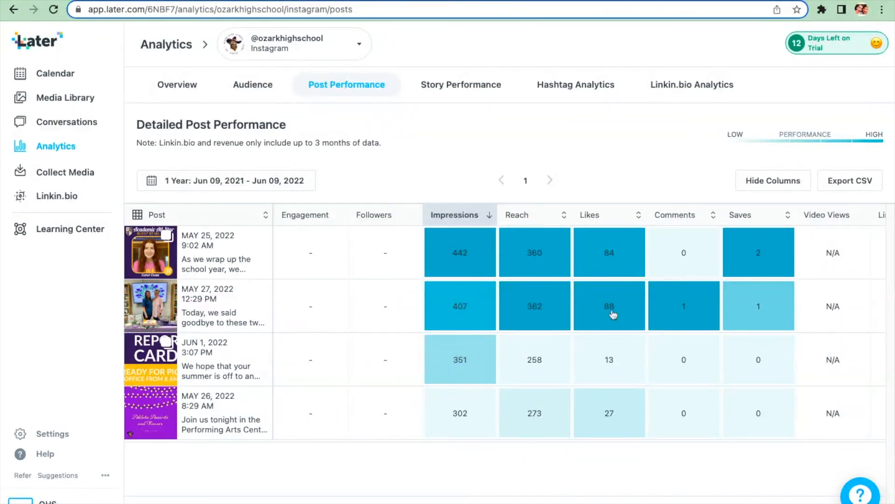
- Open the detailed story performance and extend its date range to 6 months and finally to 1 year
click(458, 95)
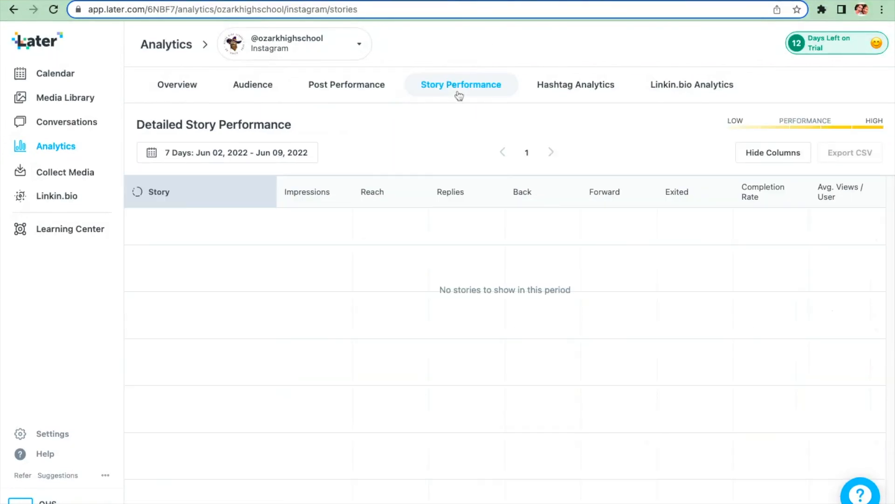
click(213, 150)
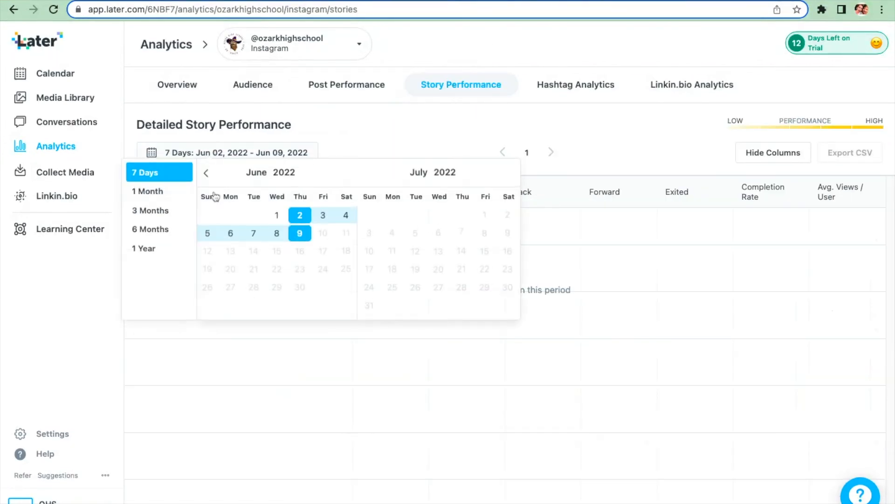
click(162, 238)
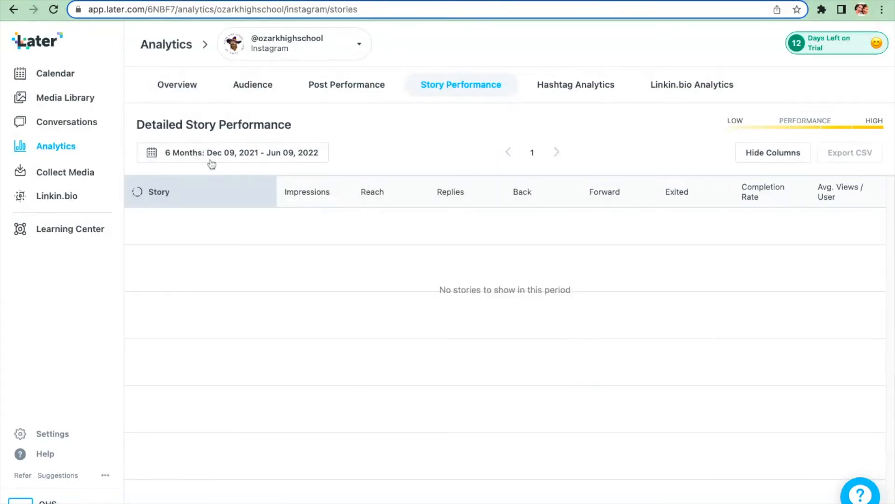
click(211, 155)
click(154, 247)
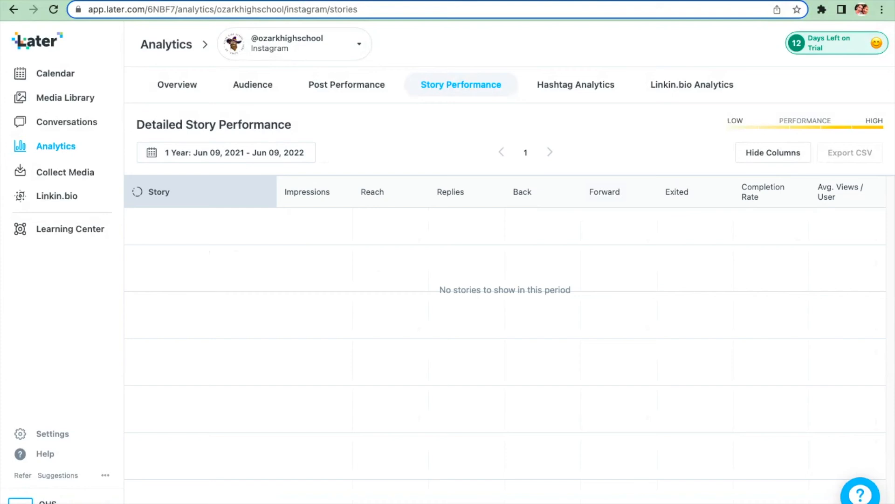
- Open the hashtag analytics and examine the top 50 Education industry hashtags and last week's ranking
click(567, 92)
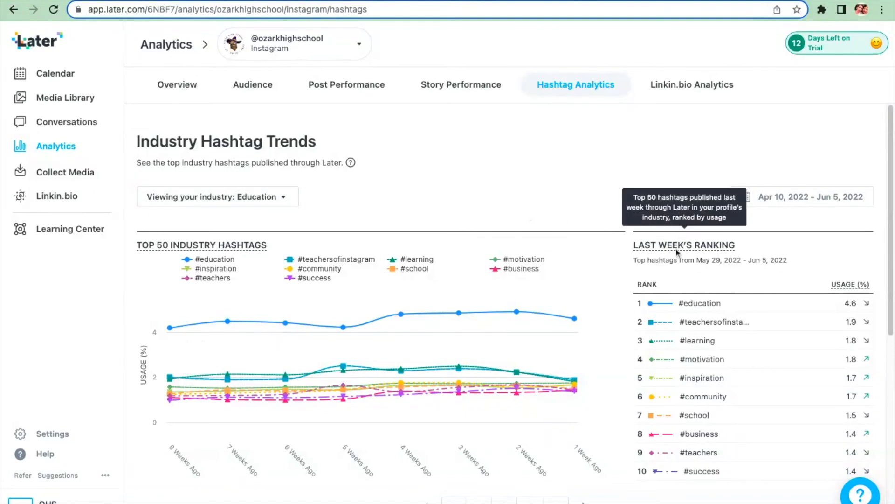
scroll(488, 301, down, 2)
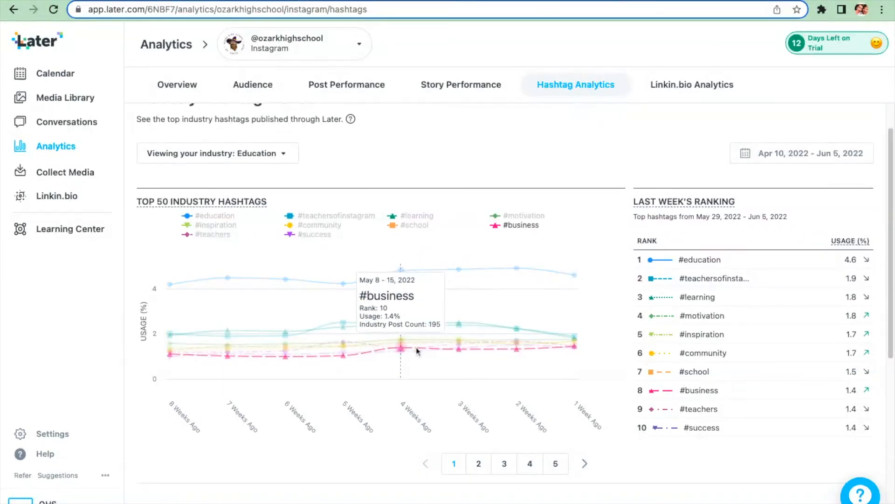
scroll(443, 397, down, 6)
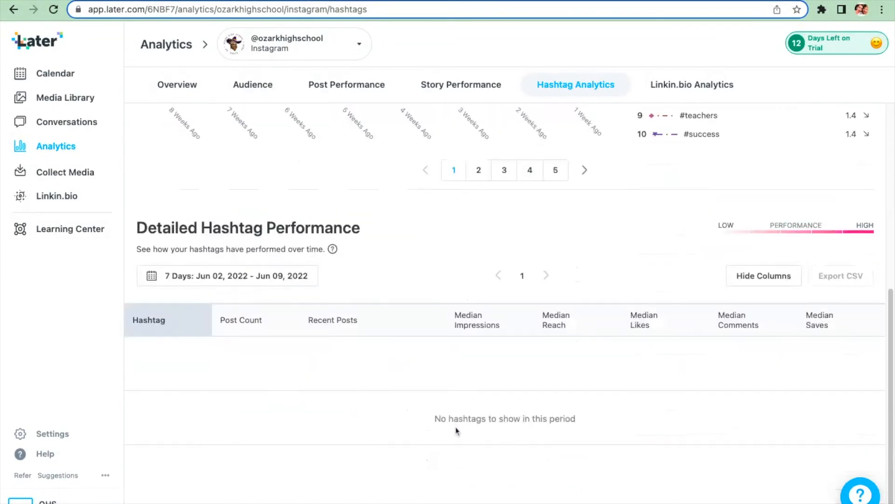
- Set the detailed hashtag performance to 3 months, sort it by highest median impressions, and review the listed hashtags
click(236, 276)
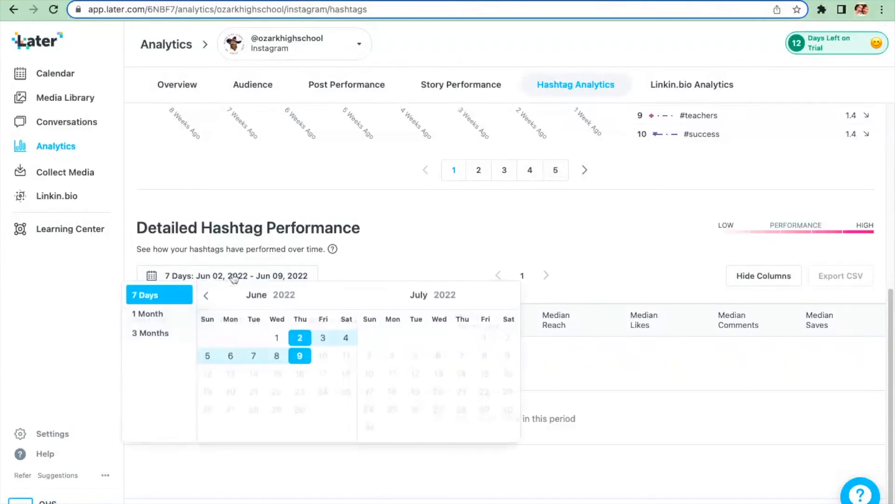
click(156, 339)
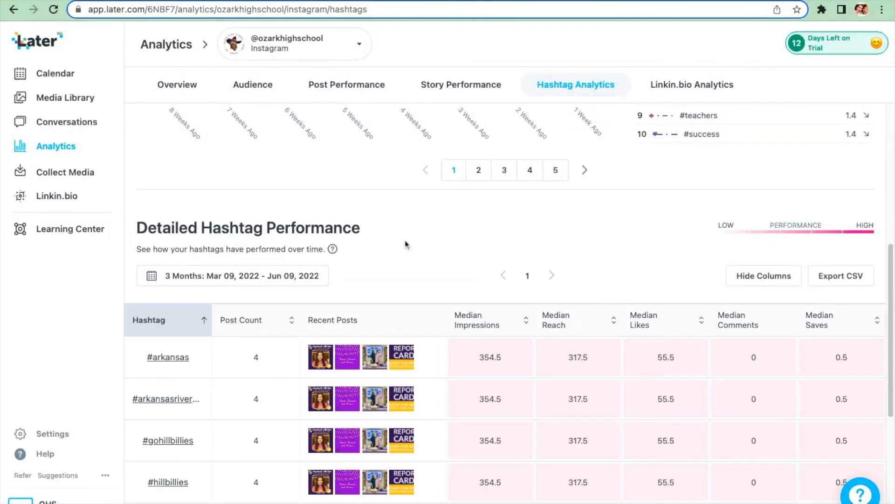
scroll(406, 244, down, 1)
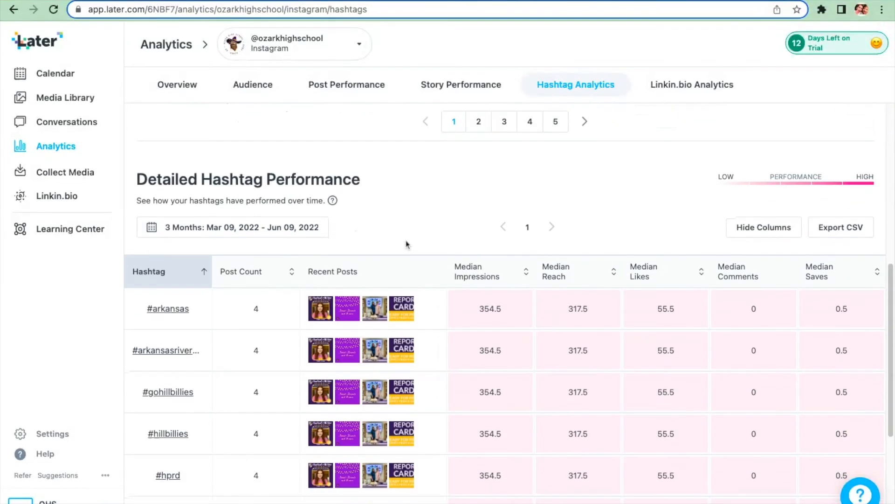
click(528, 273)
scroll(467, 411, down, 3)
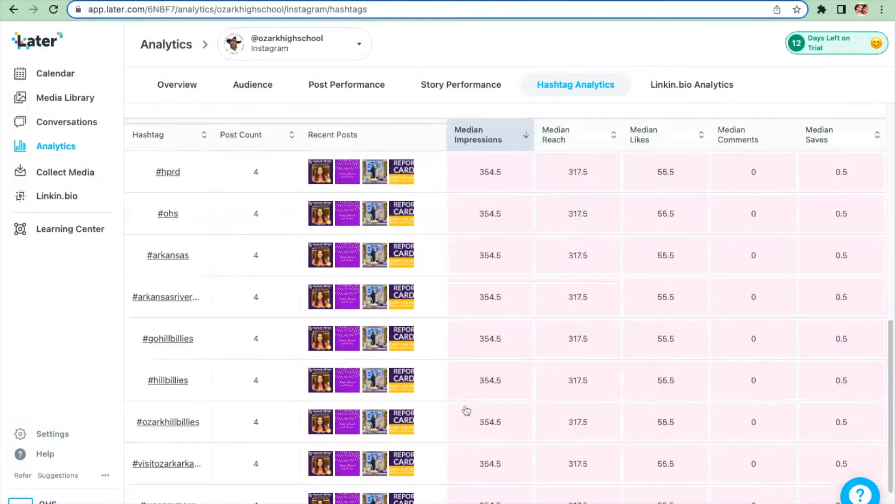
scroll(475, 409, down, 2)
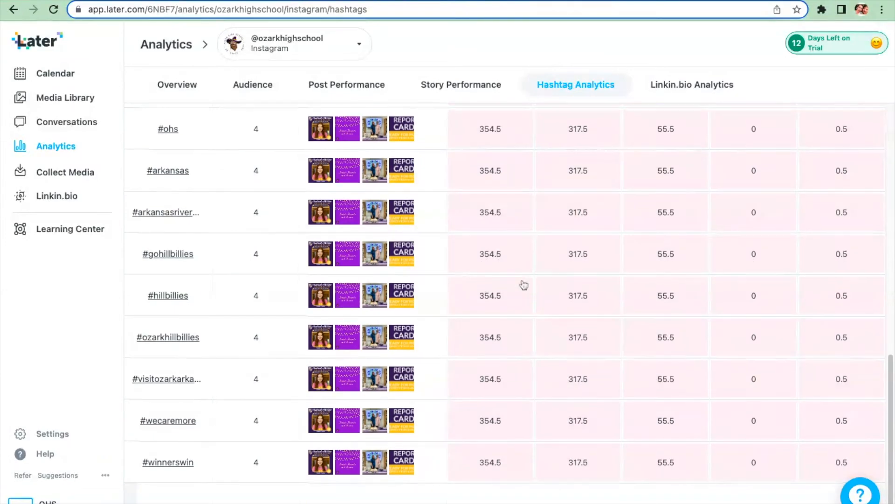
- Open the Linkin.bio analytics for the school's Instagram profile and view the Later Product Pro Series in the Learning Center
scroll(522, 284, up, 3)
scroll(522, 286, up, 5)
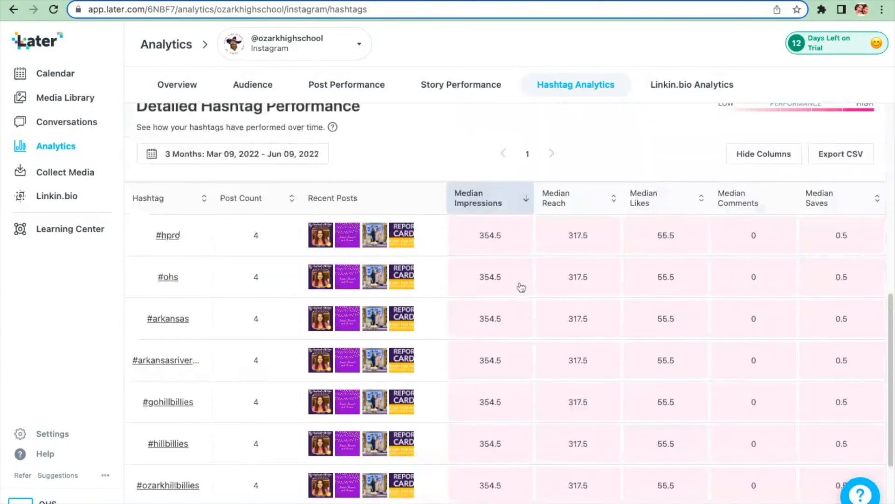
click(709, 89)
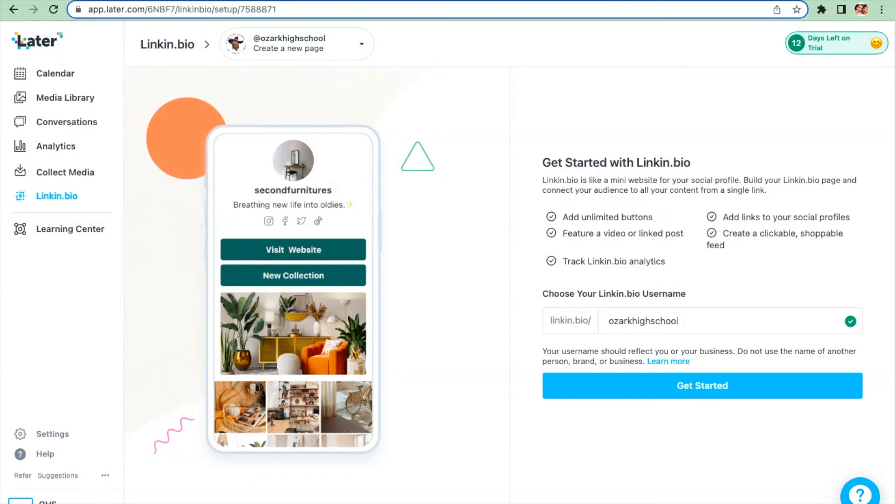
click(45, 236)
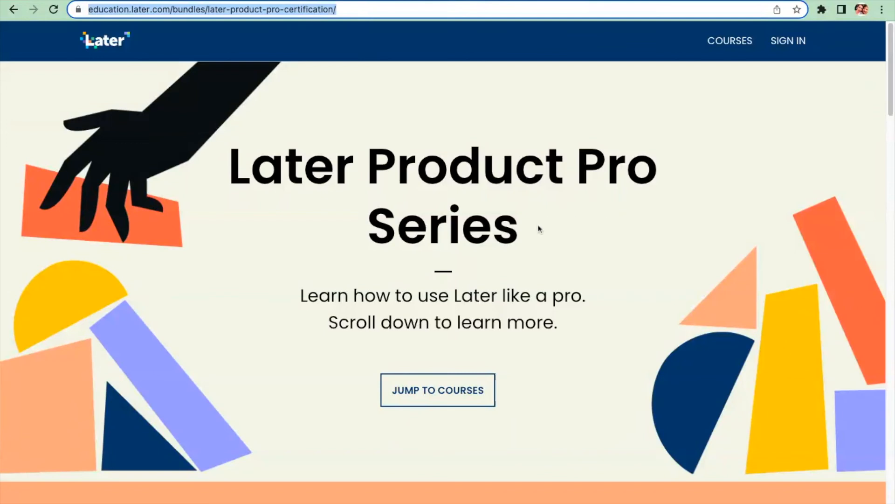
- Switch to the Later Help Center and search its help articles for "analytics"
click(486, 1)
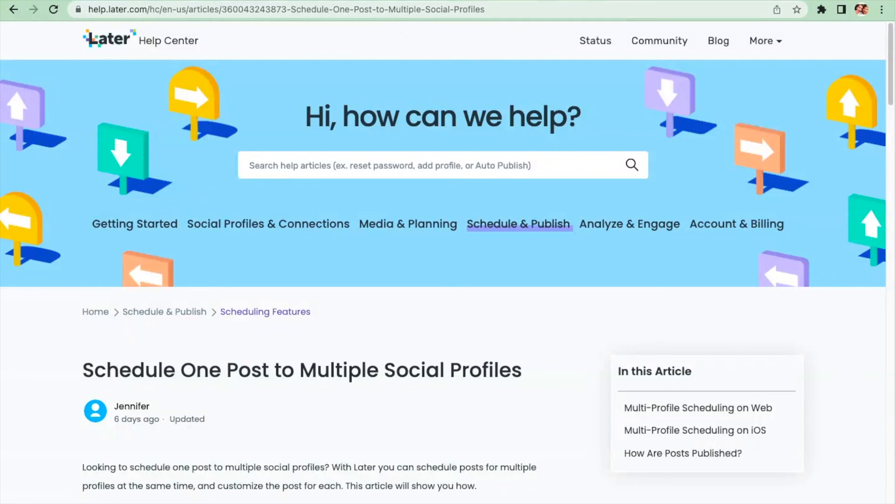
click(422, 169)
text(anak)
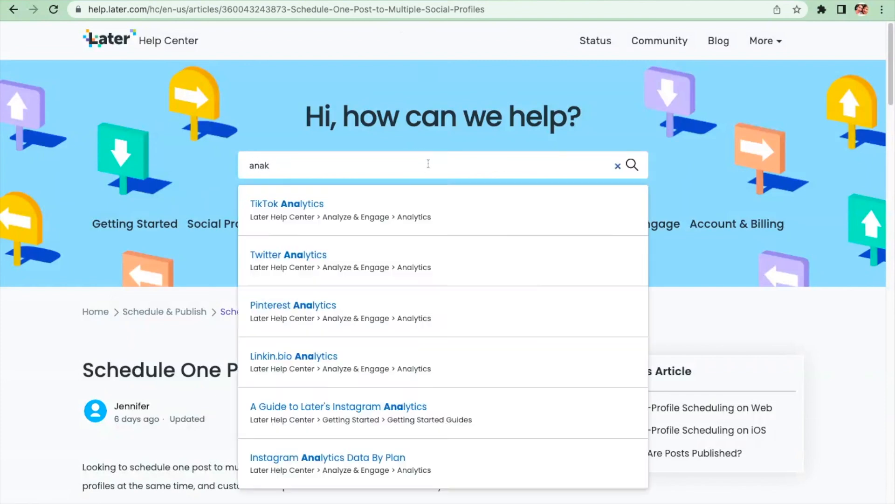
text(lt)
key(BackSpace)
text(tu)
key(BackSpace)
key(BackSpace)
key(BackSpace)
text(la)
key(BackSpace)
text(ytics)
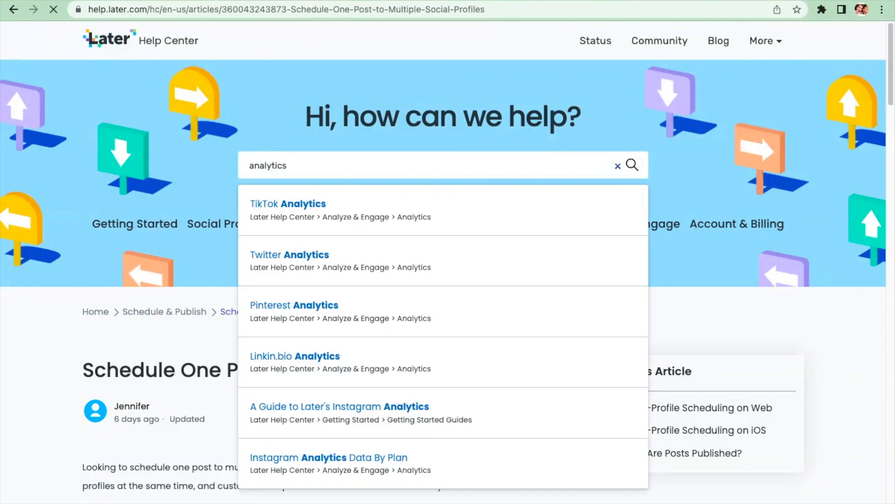
key(Return)
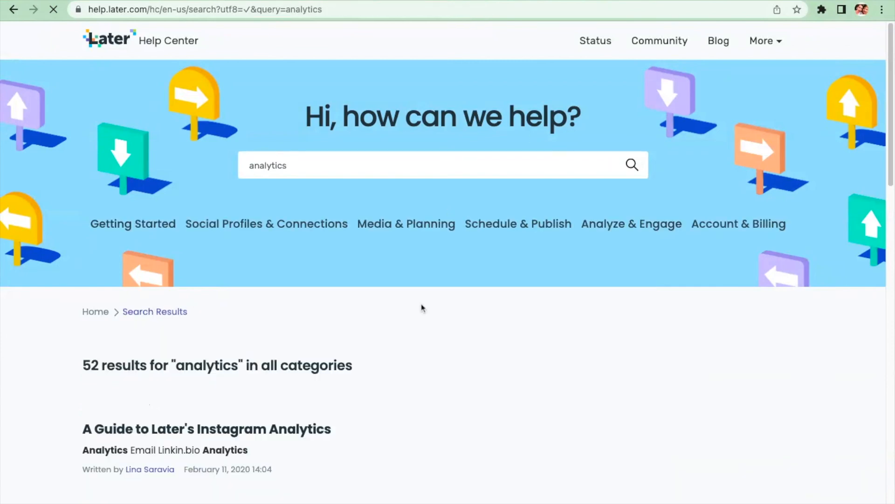
- Look through the search results, open "A Guide to Later's Instagram Analytics", and skim the article through the Access Your Analytics Dashboard section
scroll(477, 340, down, 15)
scroll(270, 198, up, 10)
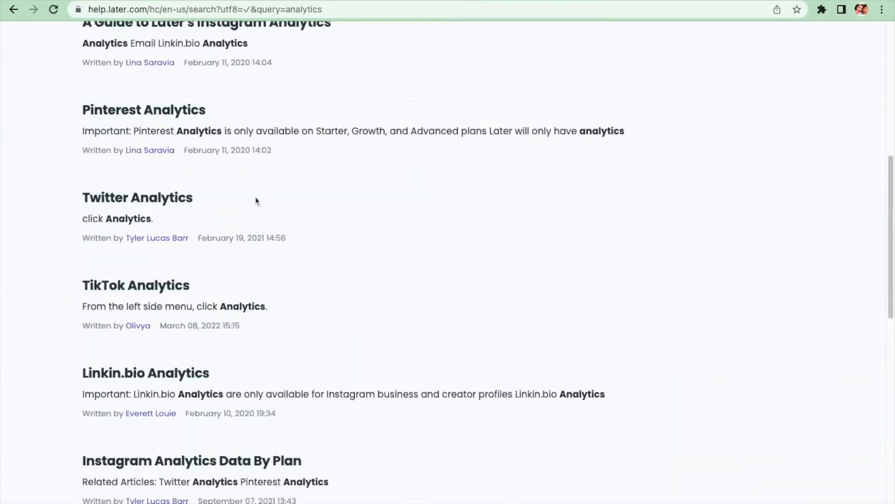
scroll(104, 124, up, 1)
click(227, 62)
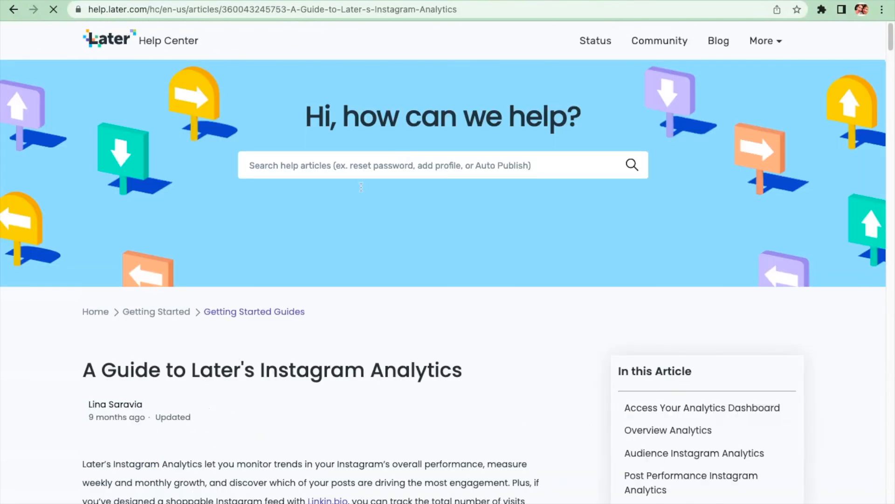
scroll(372, 253, down, 10)
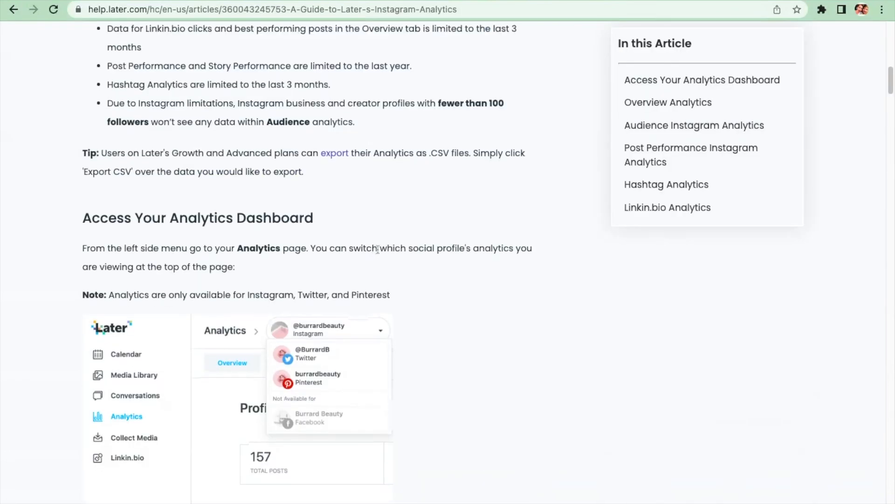
scroll(378, 249, up, 10)
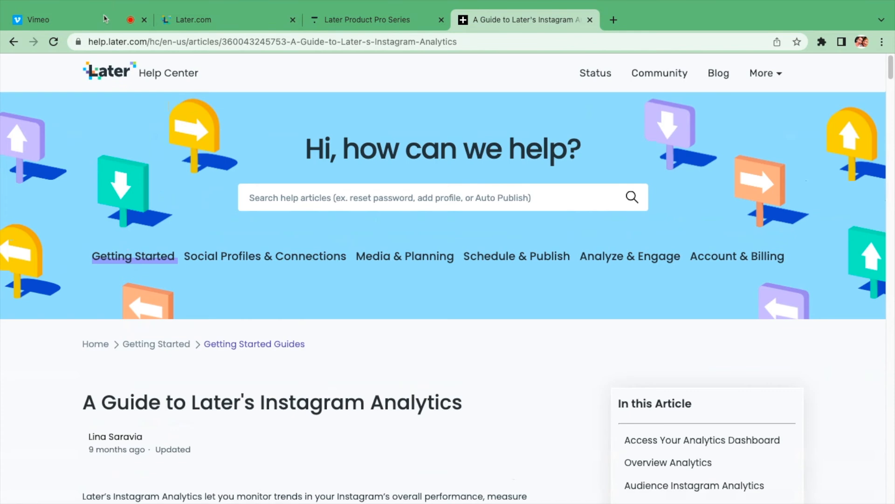
click(106, 14)
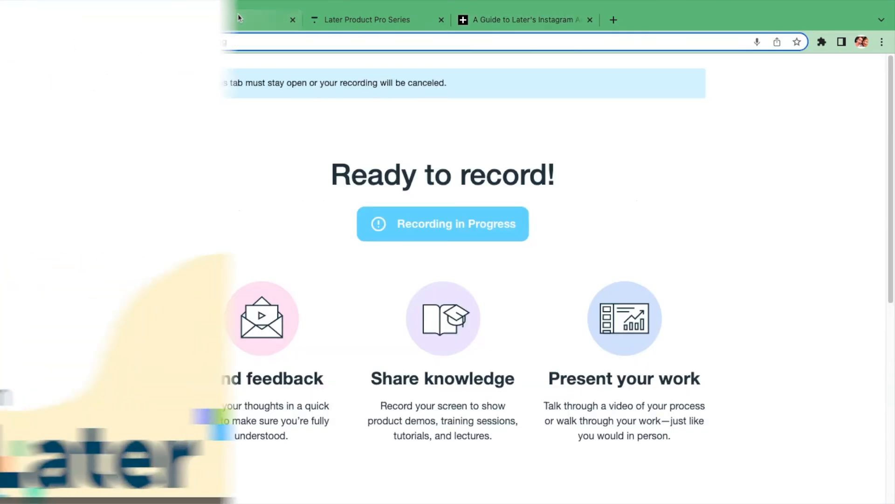